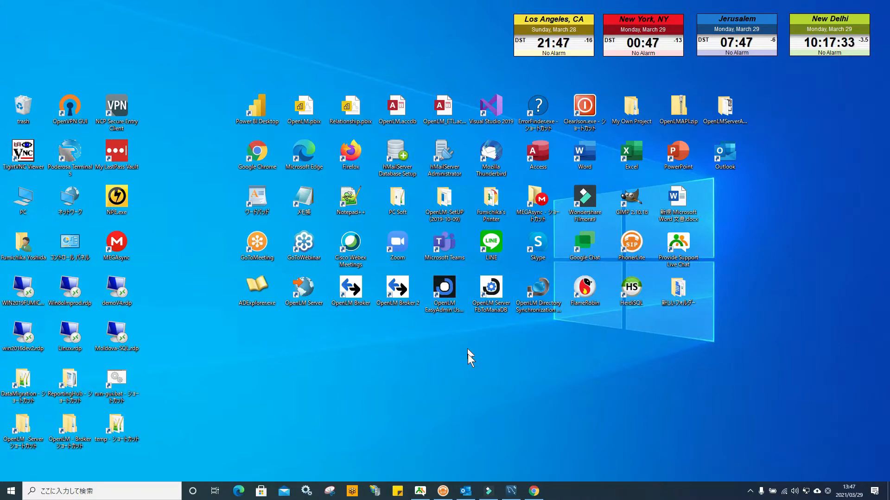
Open the browser showing the MariaDB downloads page, then minimize it.
click(533, 491)
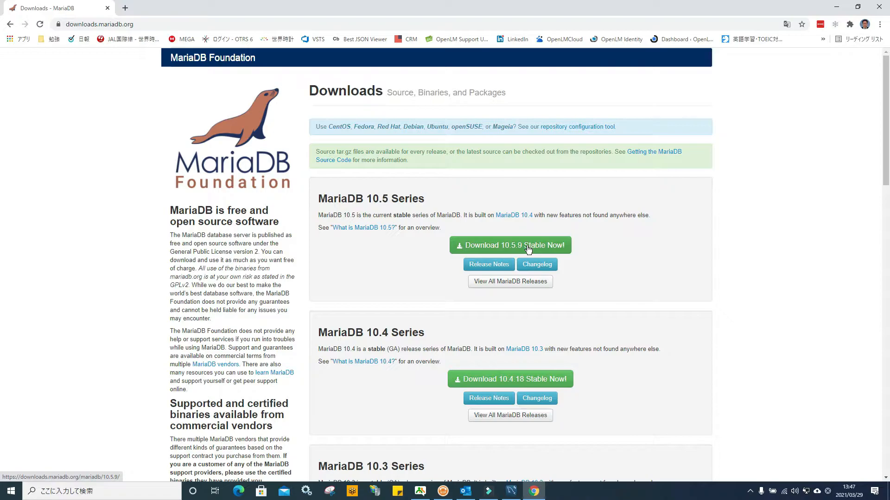
click(837, 8)
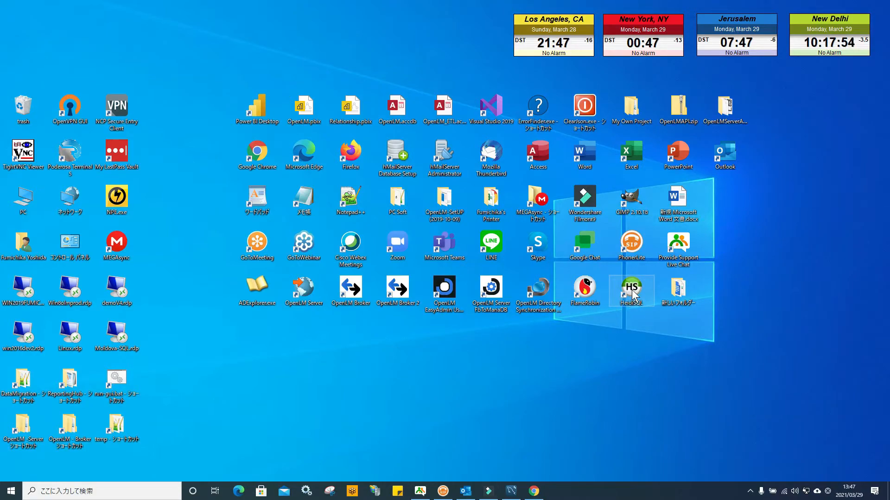
Launch MySQL Workbench from the MySQL program group to view its connections, then minimize it.
click(11, 490)
scroll(132, 299, down, 10)
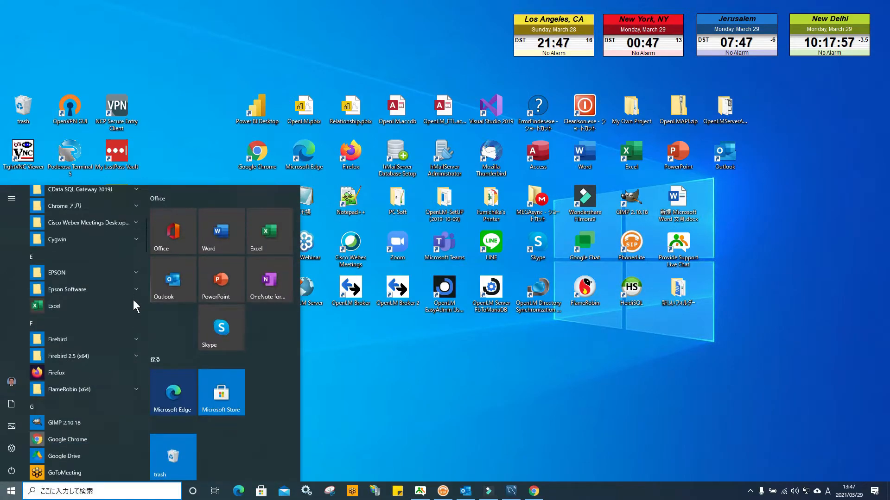
scroll(133, 300, down, 8)
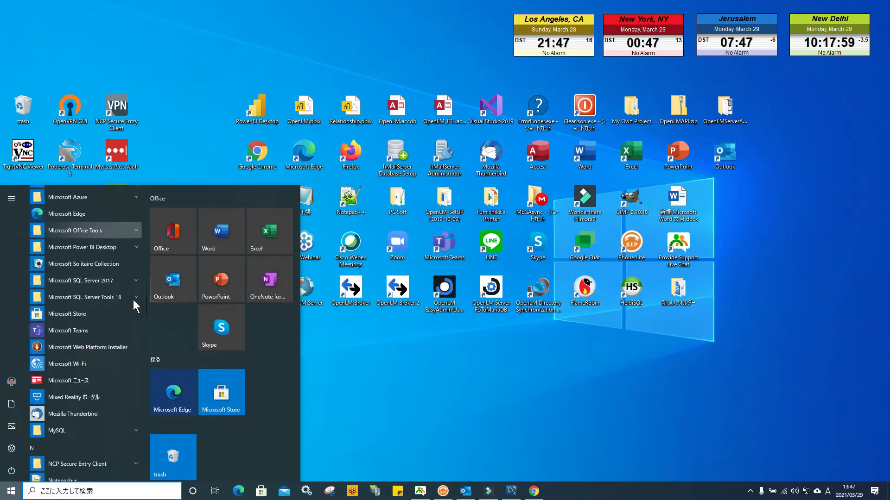
click(130, 385)
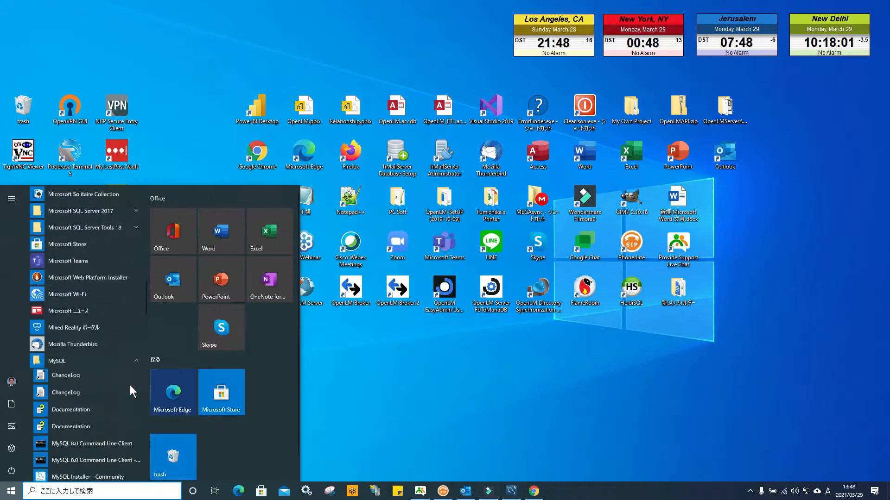
click(119, 332)
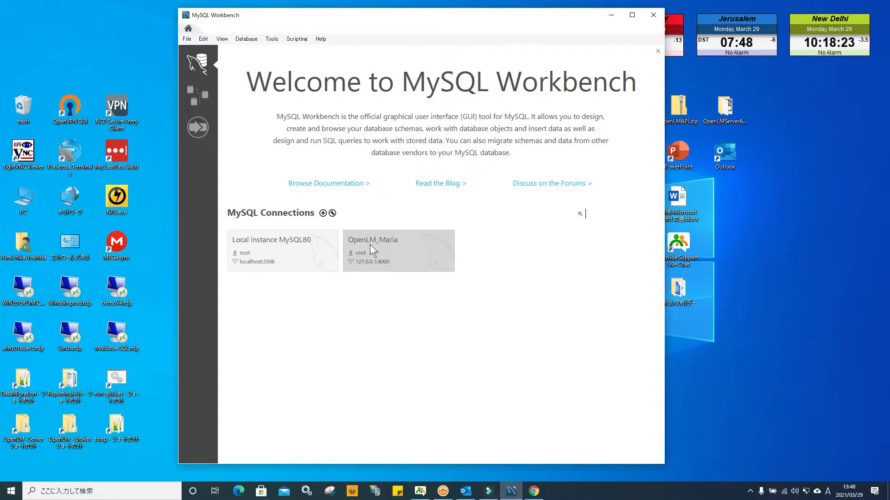
click(612, 14)
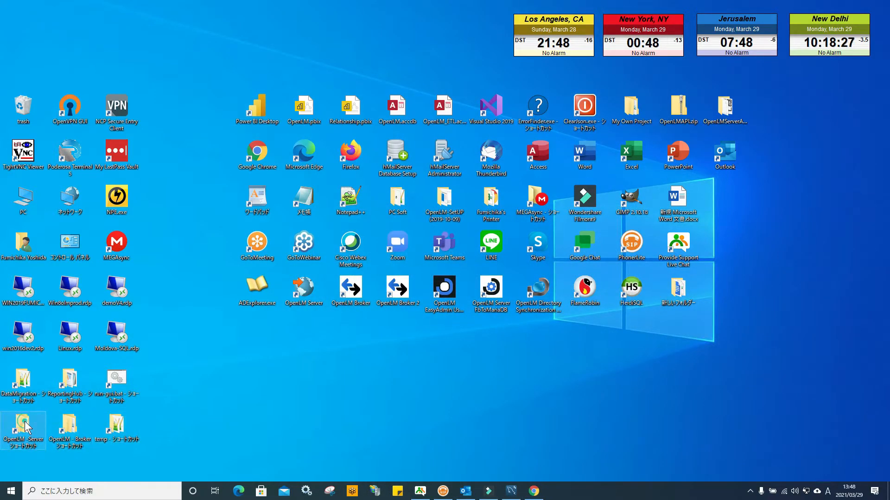
Open the OpenLM Server db folder and duplicate Demo.FDB by copying and pasting it there.
double_click(299, 306)
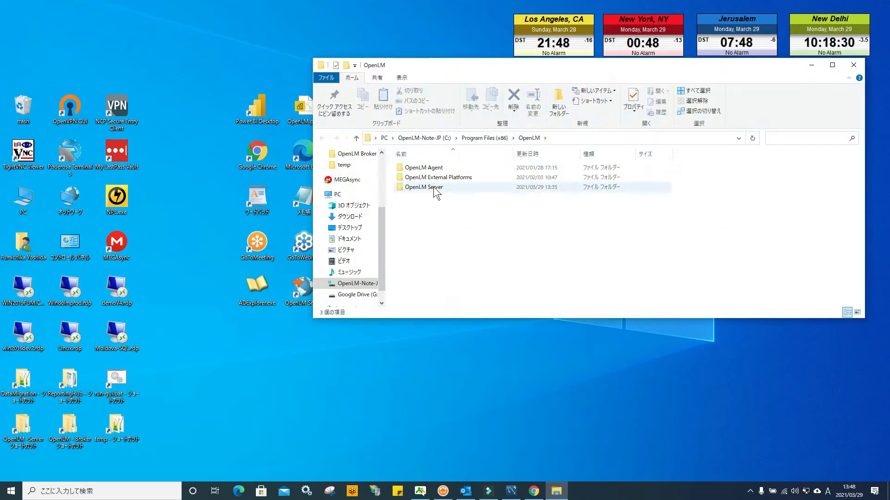
double_click(432, 187)
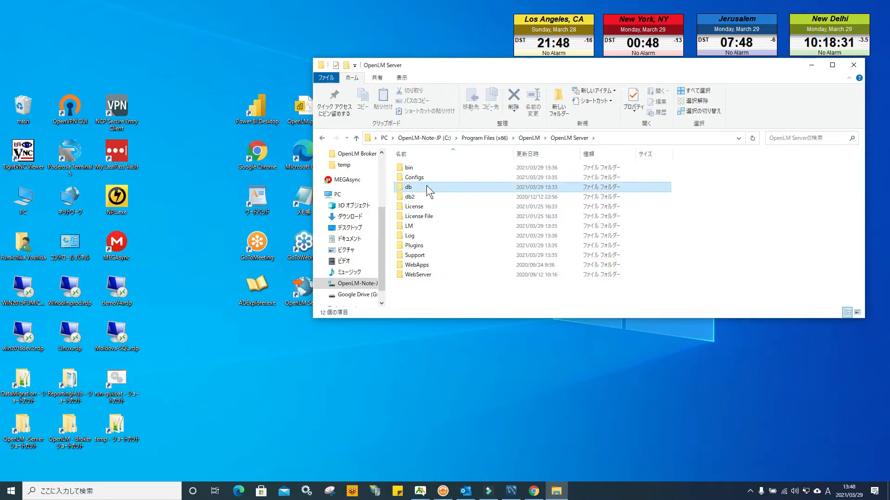
double_click(426, 187)
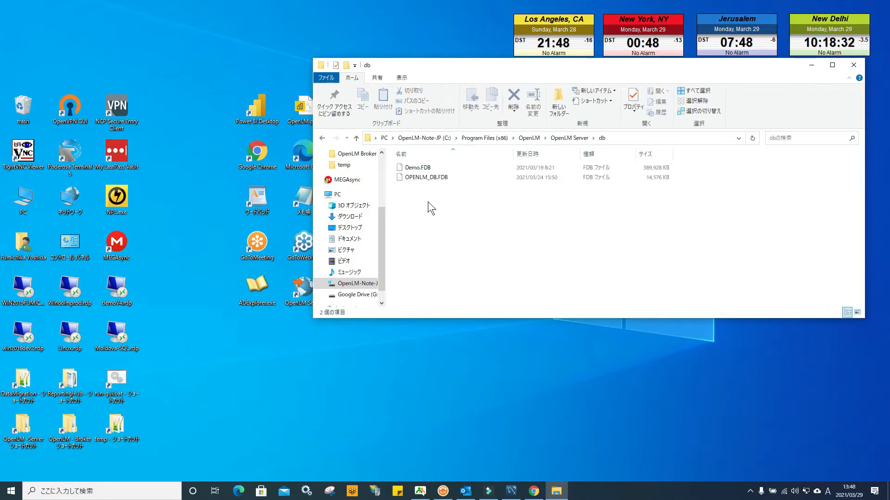
click(421, 169)
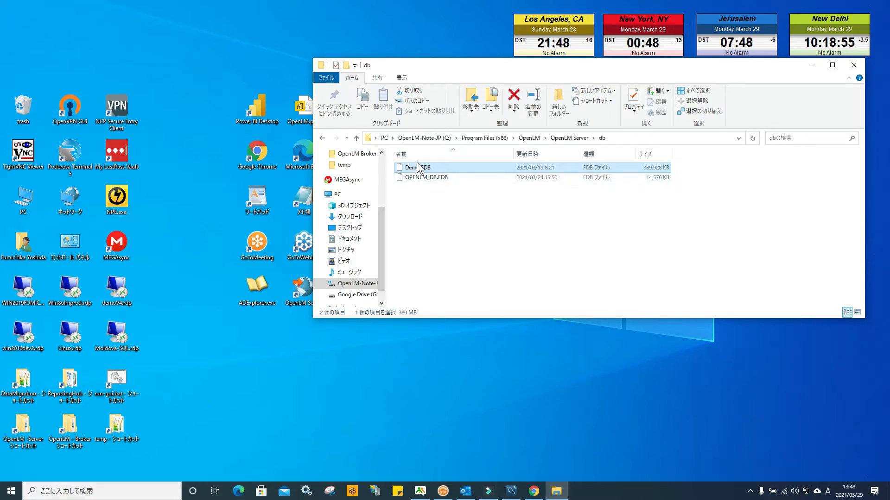
double_click(414, 168)
right_click(413, 168)
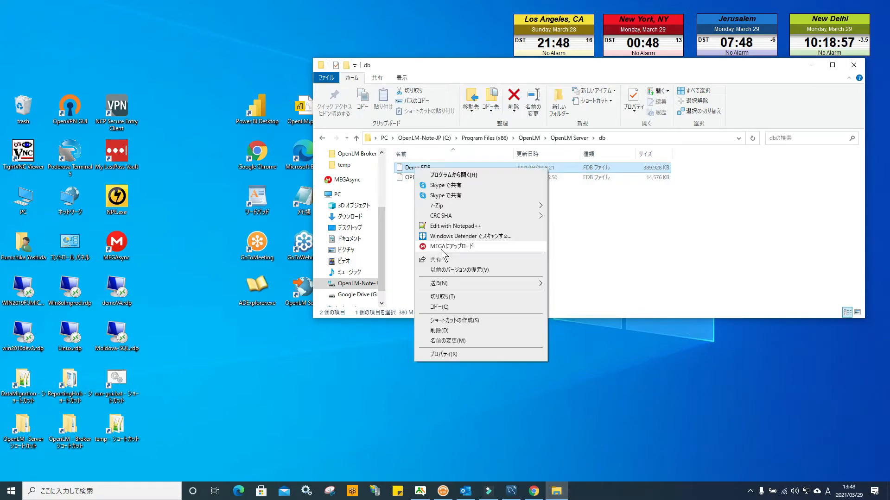
click(446, 302)
click(417, 207)
right_click(404, 204)
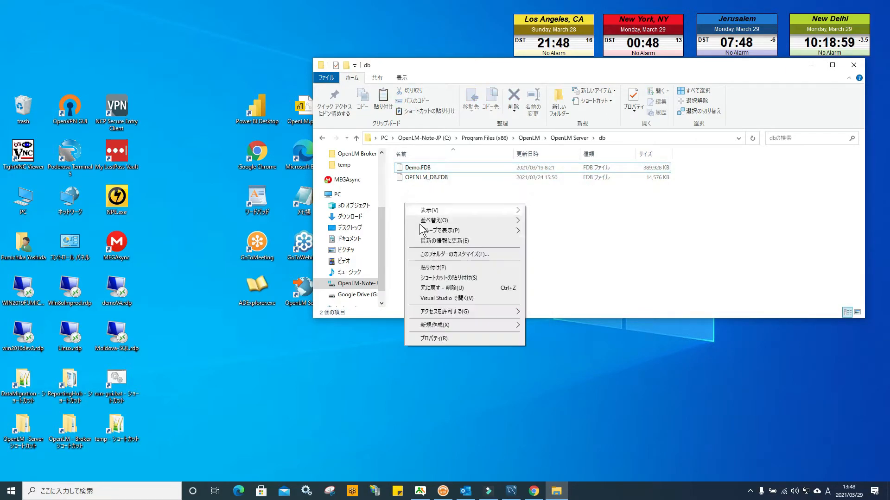
click(438, 266)
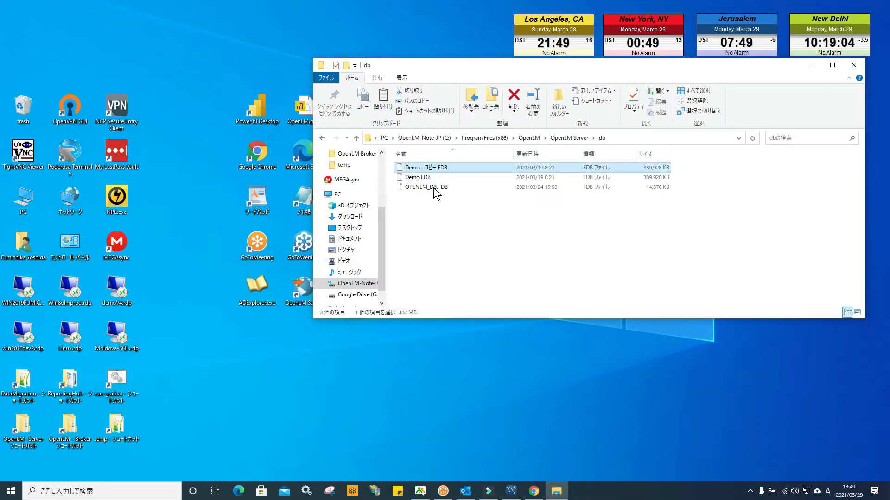
Rename the duplicated database file to Demo5.6.FDB and close the folder window.
right_click(419, 167)
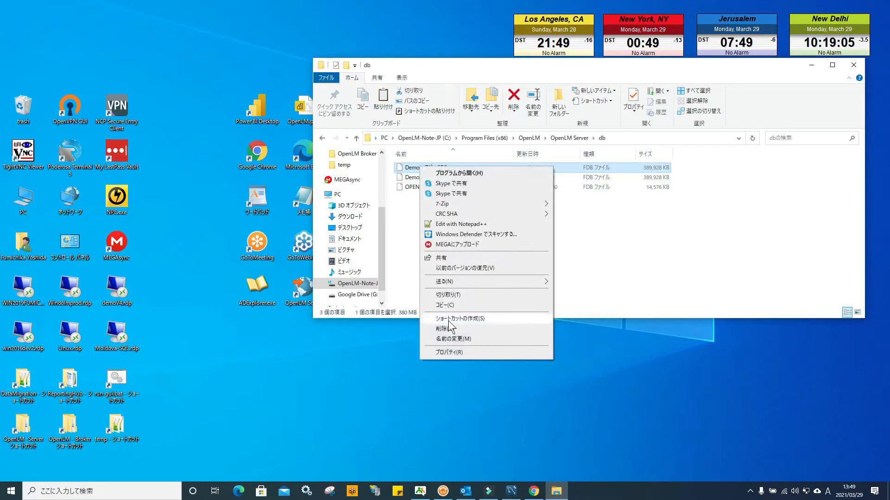
click(460, 339)
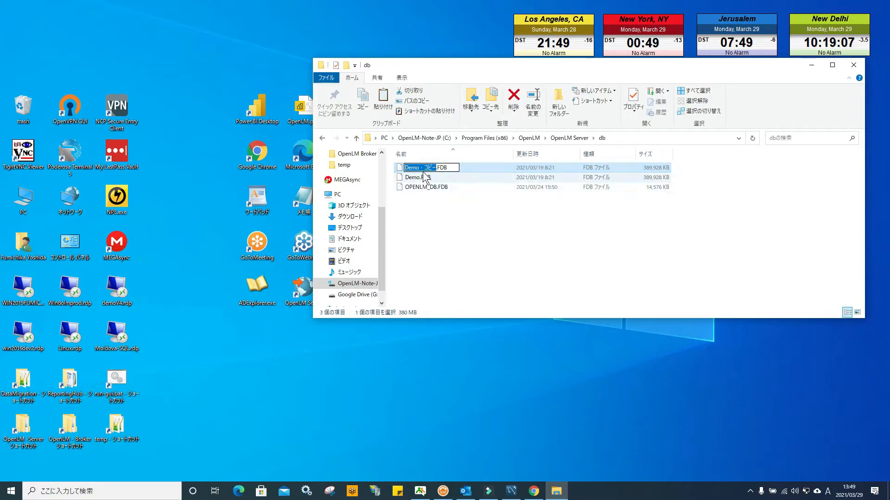
click(420, 168)
key(Delete)
key(Delete)
key(Delete)
key(Delete)
key(Delete)
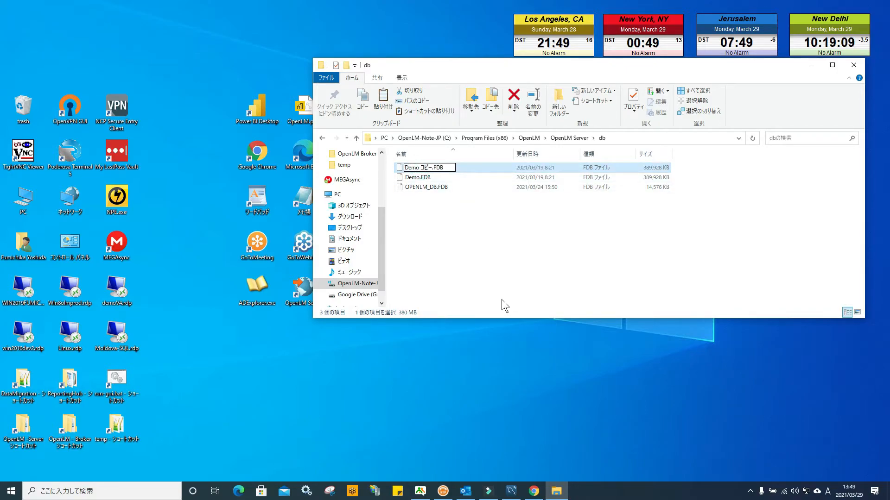
key(Delete)
text(5.6)
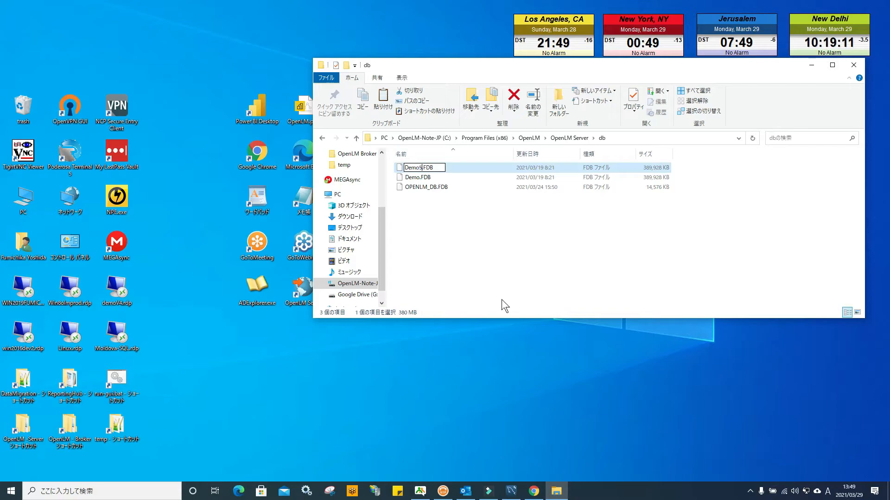
click(463, 274)
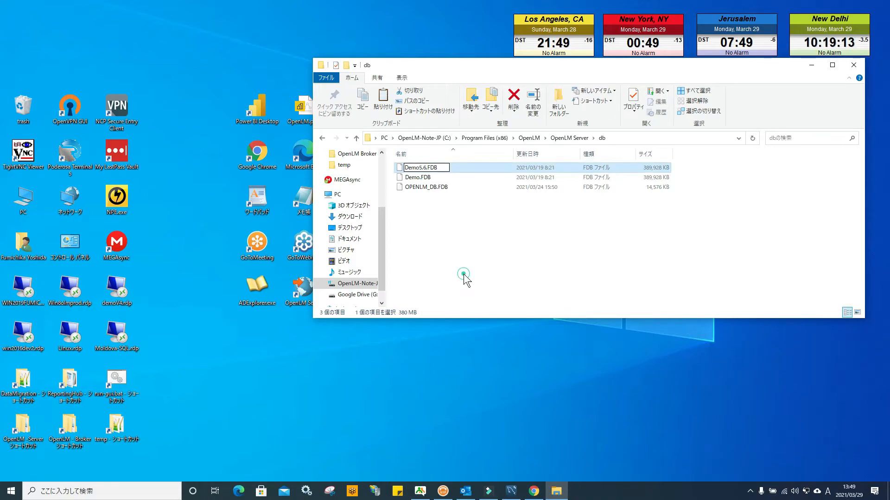
click(853, 65)
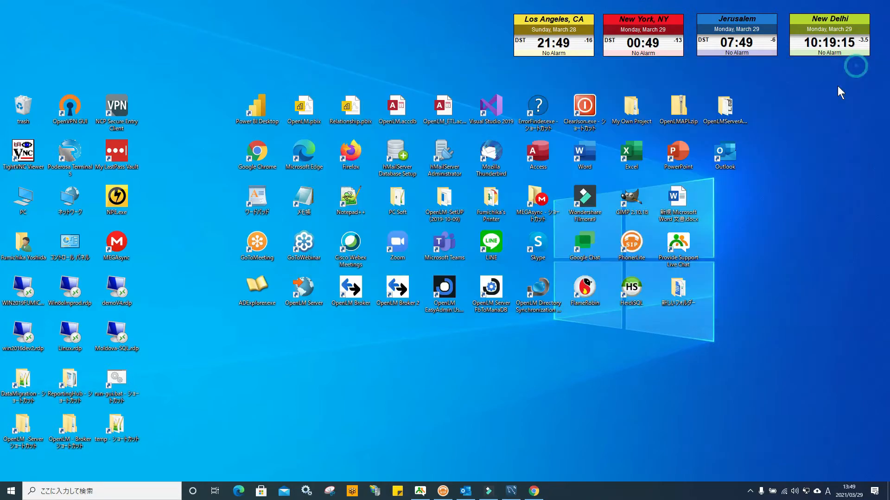
Launch OpenLM Server DB upgrade Tool and continue past the welcome page with the upgrade option selected.
click(11, 492)
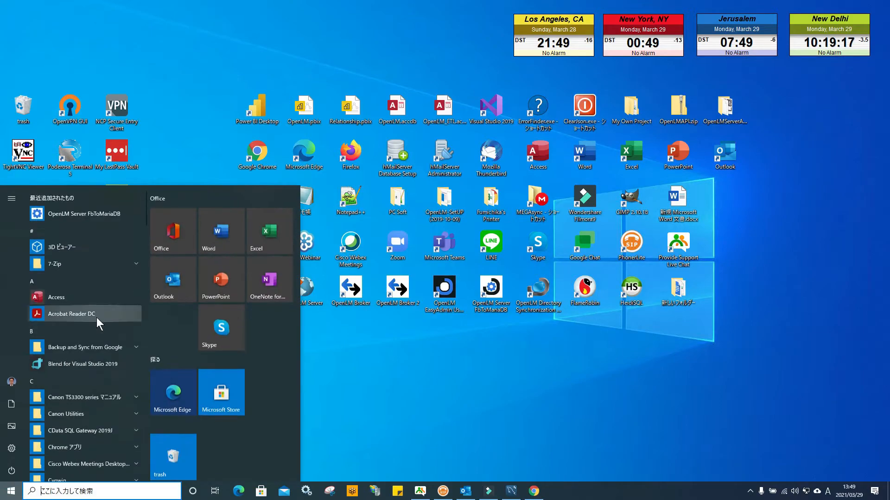
scroll(96, 318, down, 10)
scroll(97, 318, down, 10)
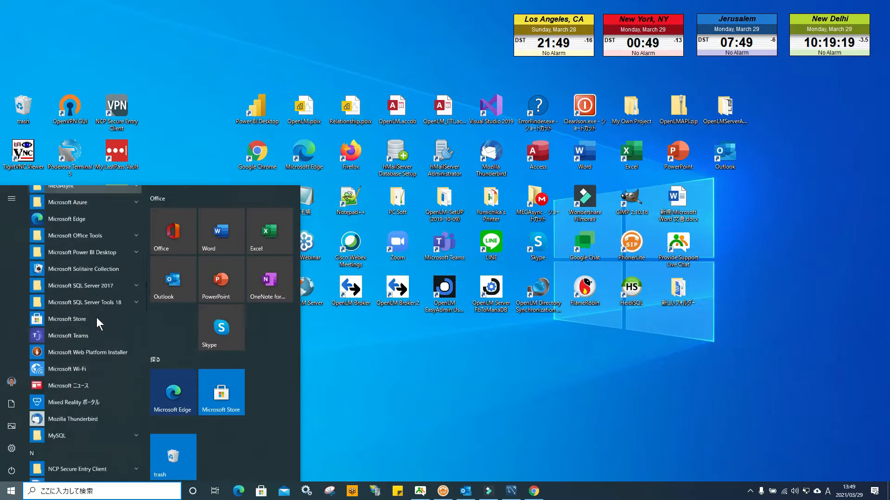
scroll(96, 318, down, 2)
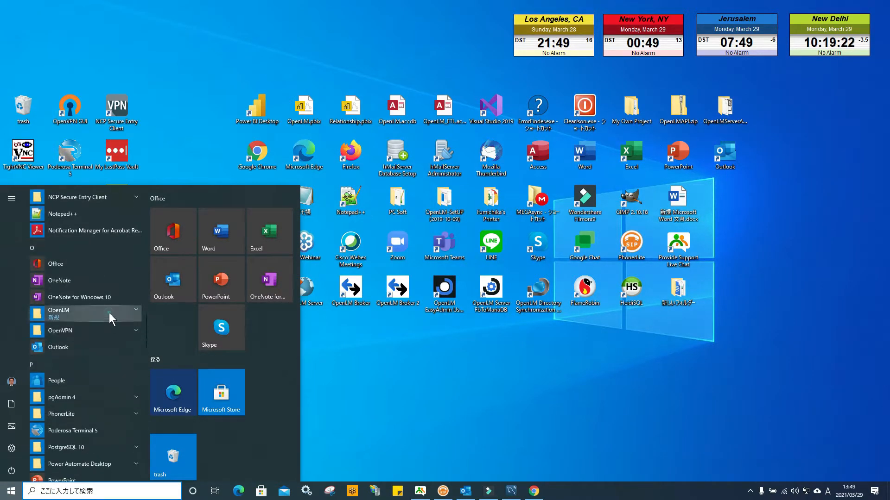
click(109, 313)
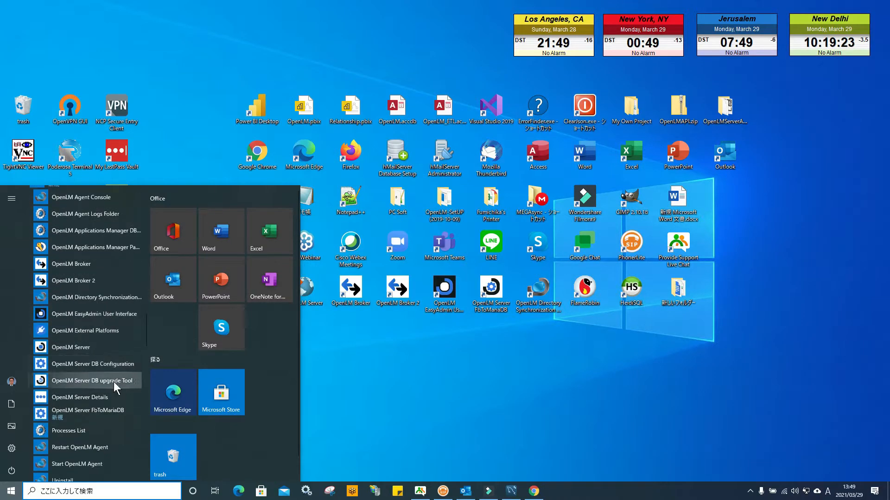
click(113, 381)
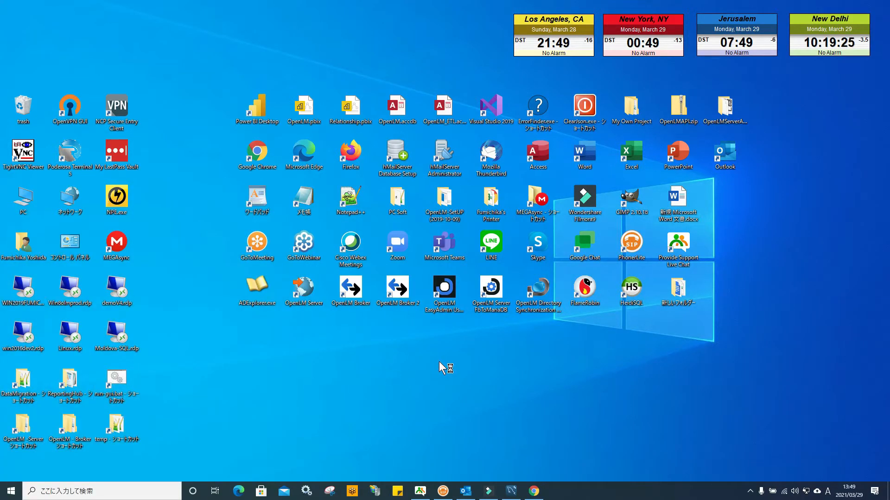
click(262, 202)
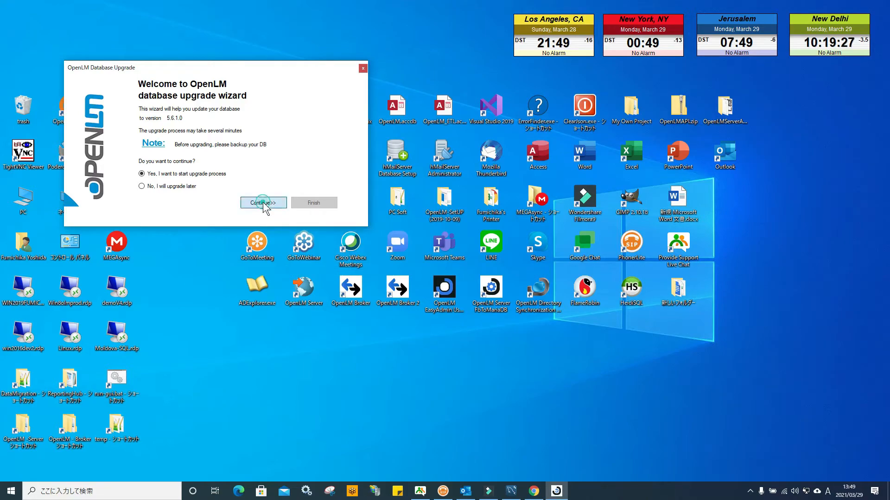
Set the DB provider to Firebird and choose Demo5.6.FDB as the database file location.
click(253, 97)
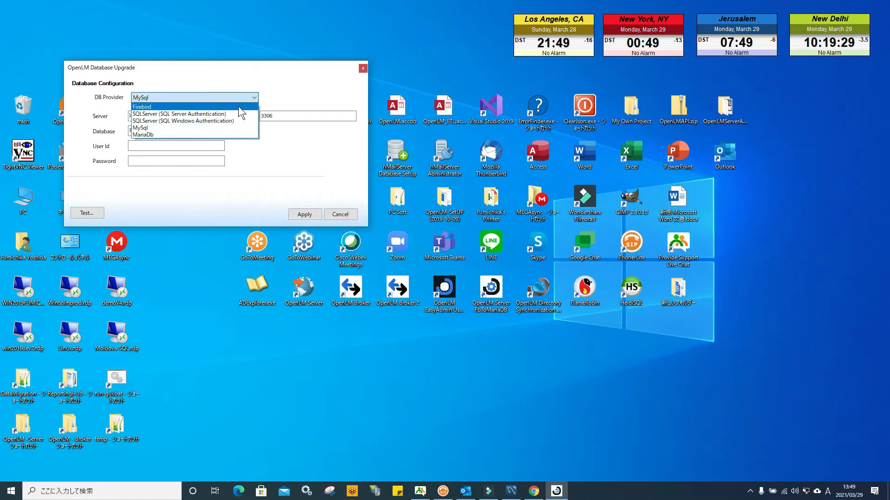
click(222, 121)
click(284, 116)
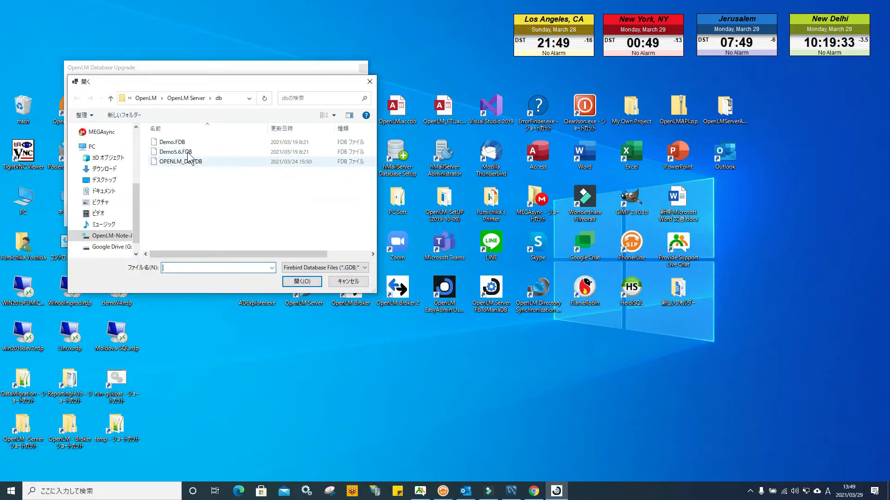
click(185, 152)
click(302, 282)
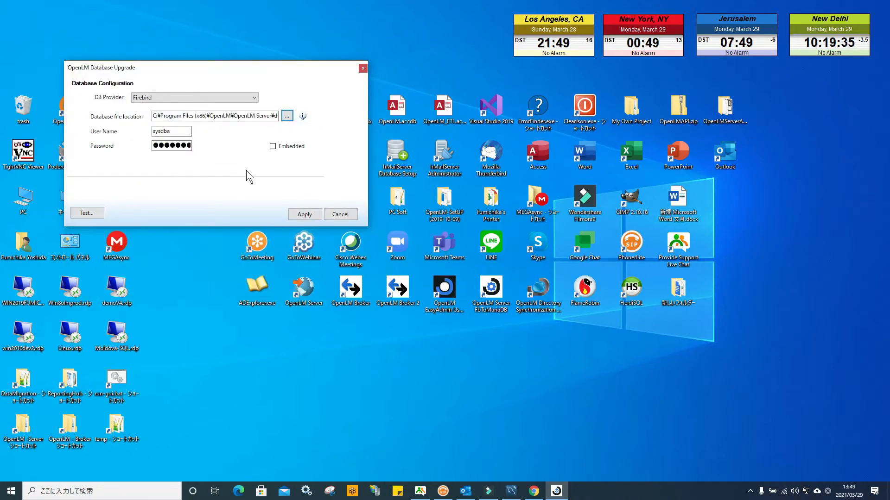
click(175, 132)
text(masterkey)
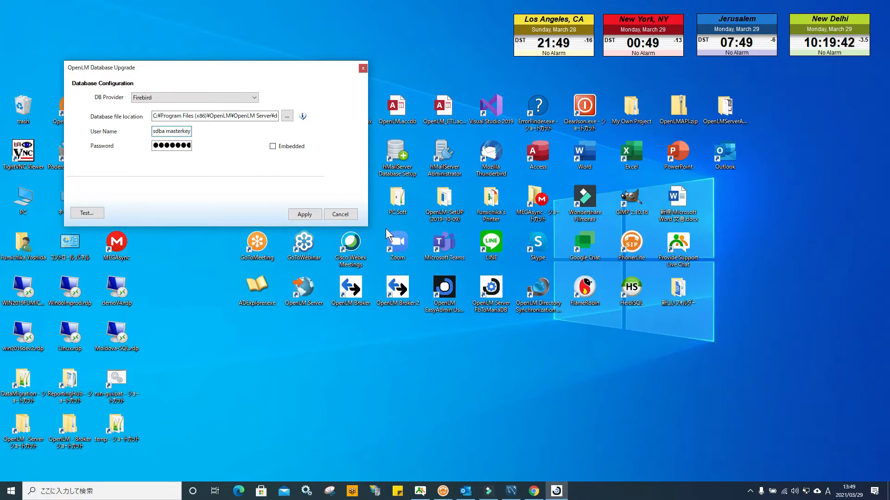
key(BackSpace)
key(BackSpace)
key(BackSpace)
key(BackSpace)
key(BackSpace)
key(BackSpace)
key(BackSpace)
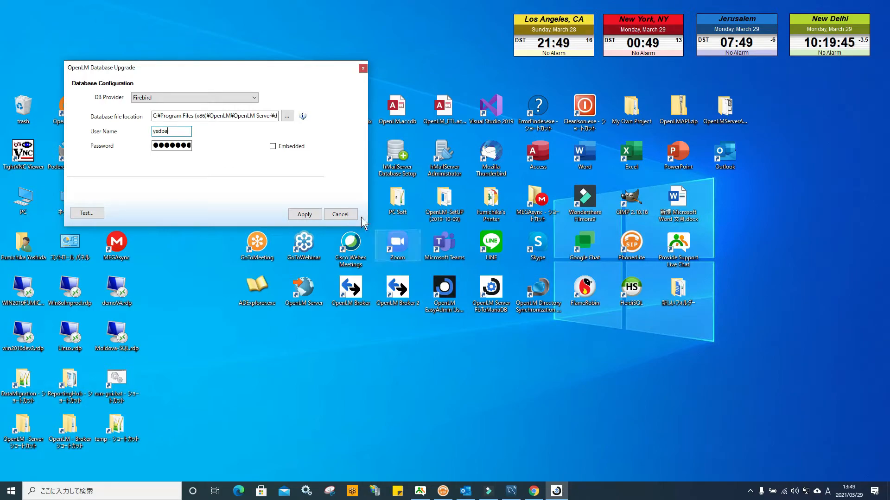
Test the database connection with the entered settings.
click(87, 213)
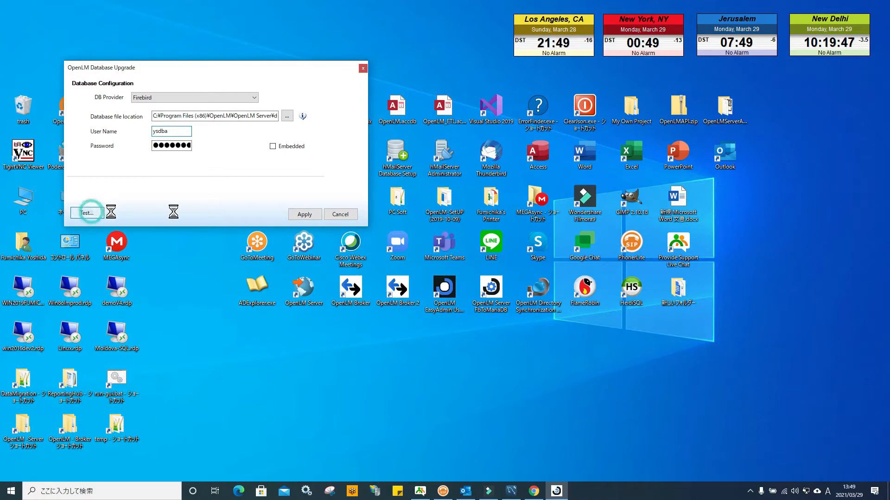
click(446, 273)
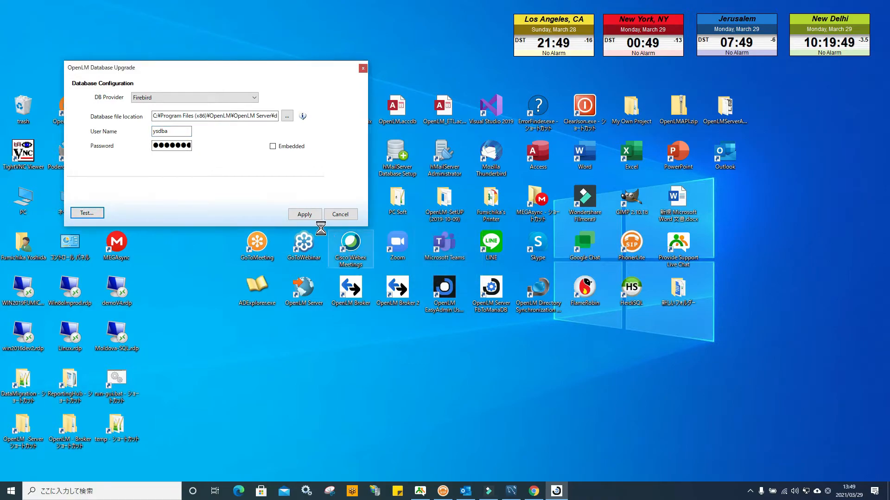
Apply the configuration to run the database upgrade and finish the wizard.
click(305, 214)
click(469, 278)
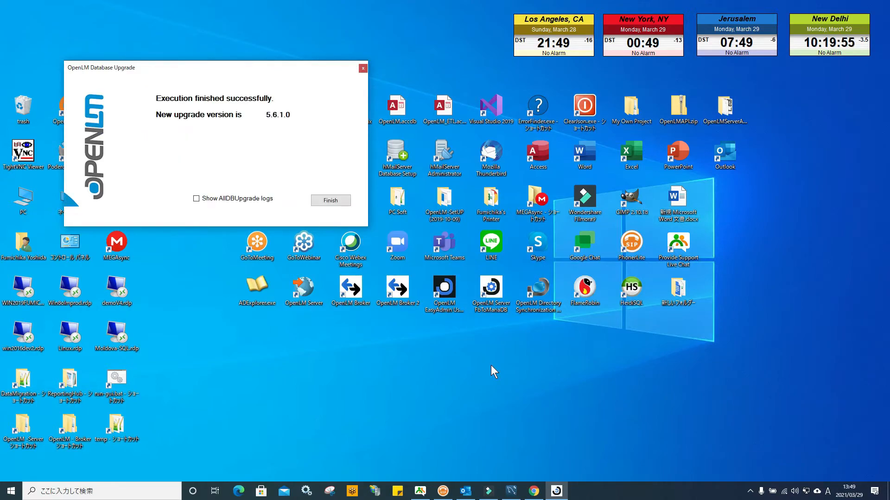
click(330, 200)
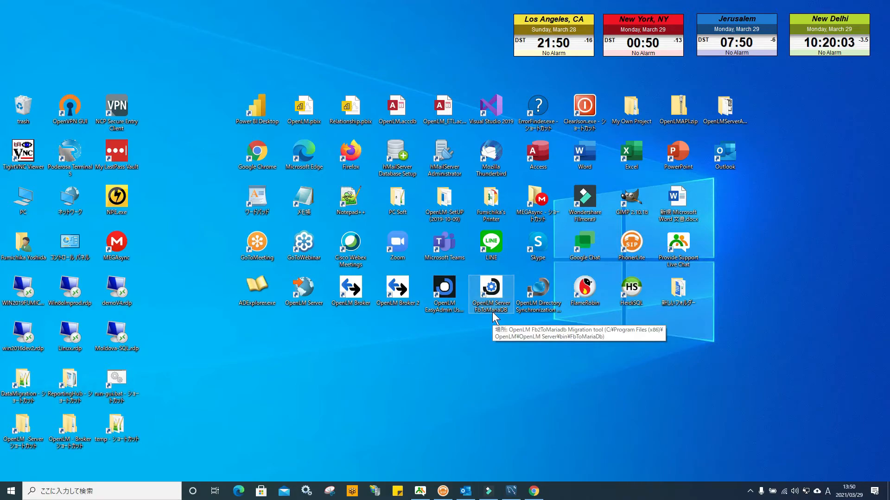
Launch the Firebird to MariaDB transfer tool and choose Demo5.6.FDB as the source database, then continue.
double_click(492, 299)
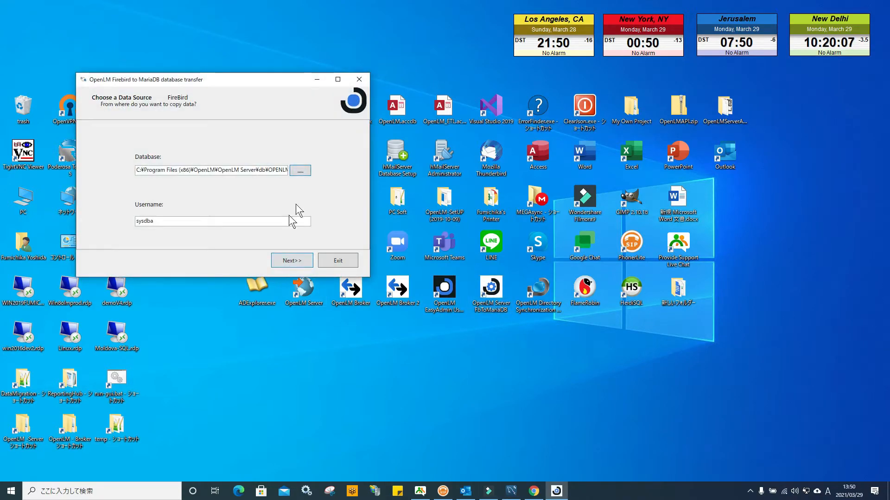
click(299, 171)
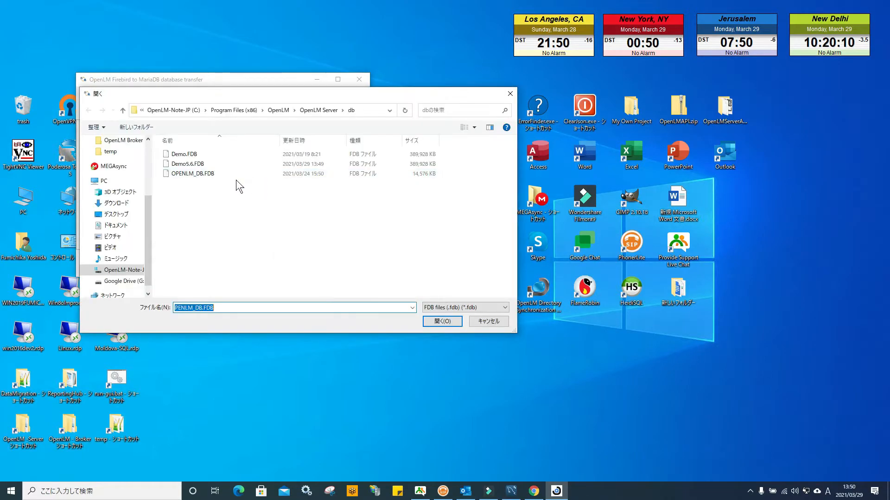
click(190, 164)
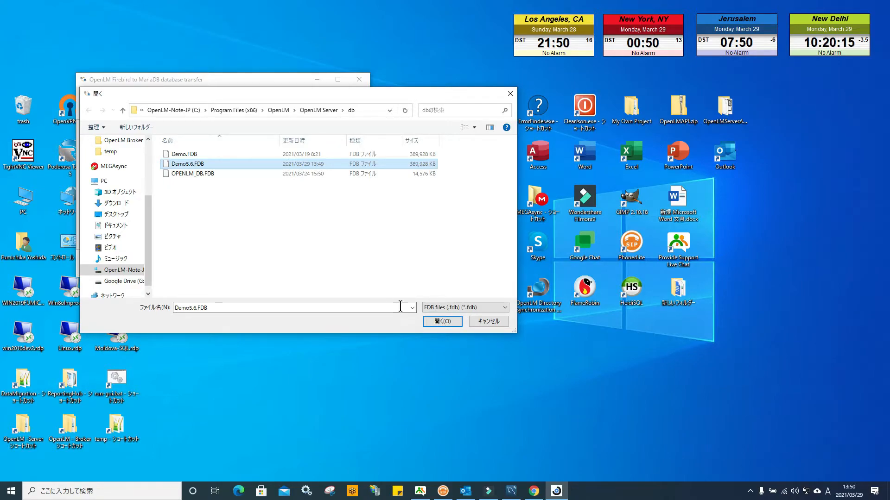
click(440, 322)
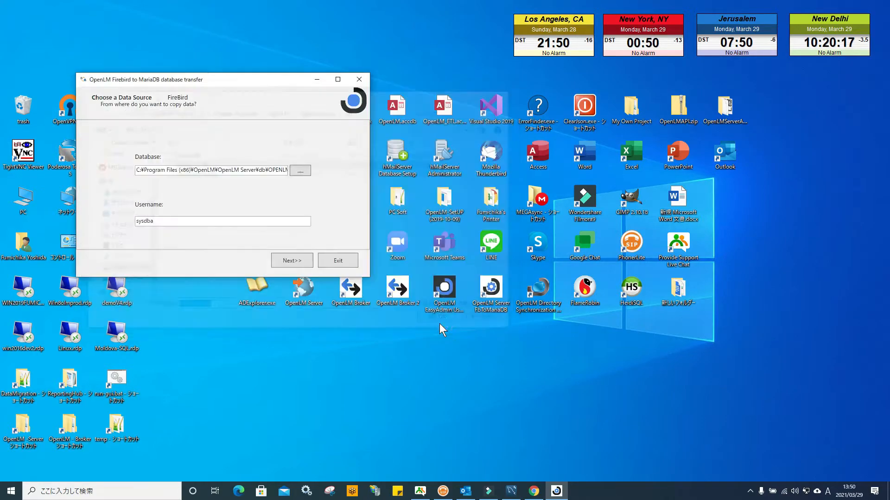
drag(155, 222, 111, 224)
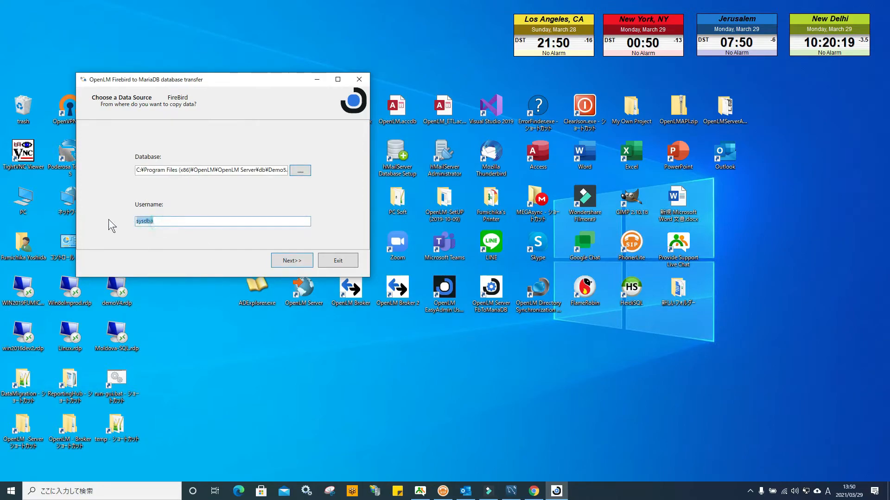
click(293, 261)
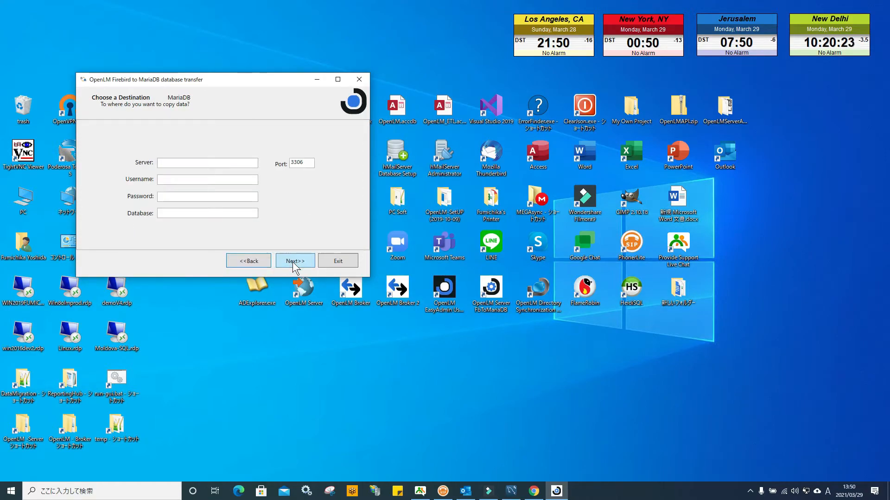
Enter the MariaDB destination server localhost, username root, the account password, and database TEST.
click(177, 163)
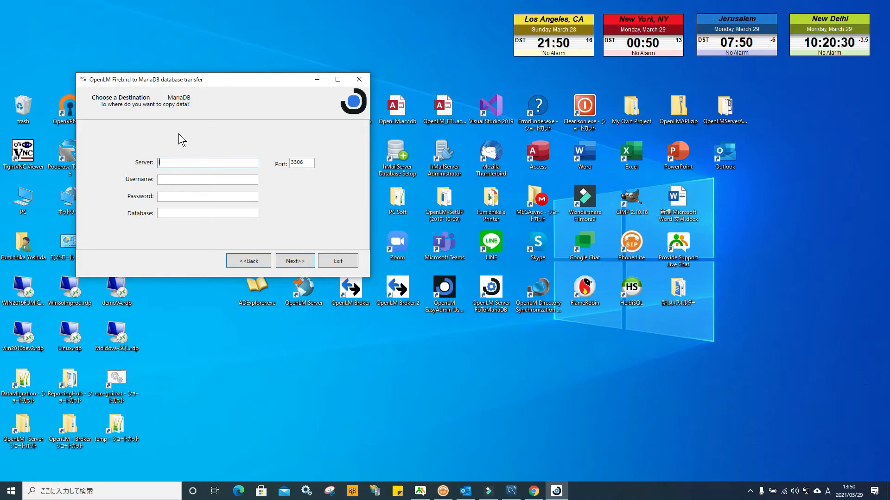
text(localhost)
key(Tab)
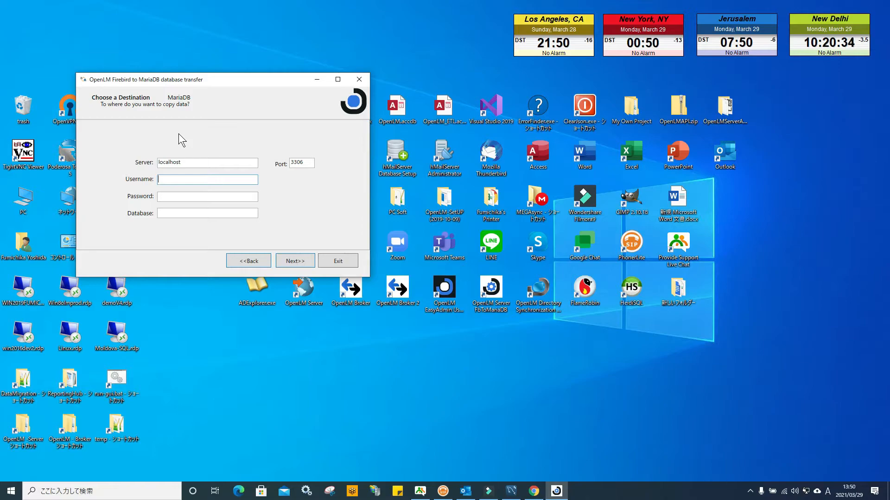
text(root)
key(Tab)
text(r*********)
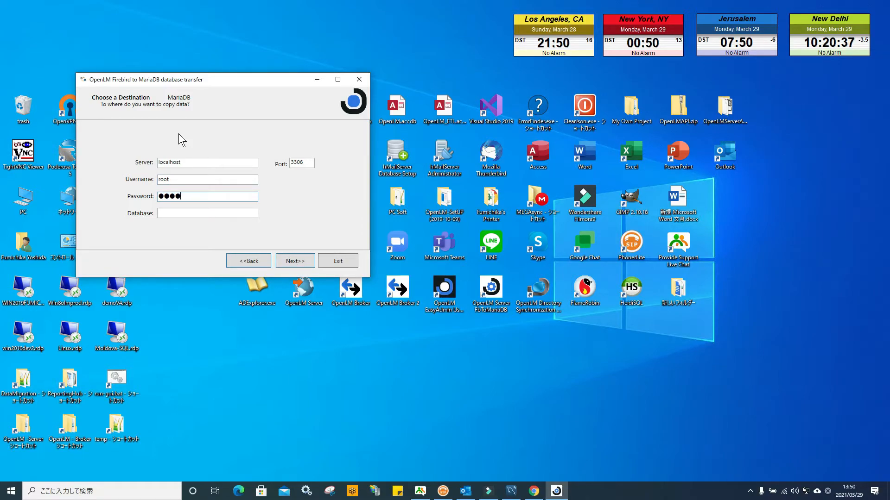
text(***)
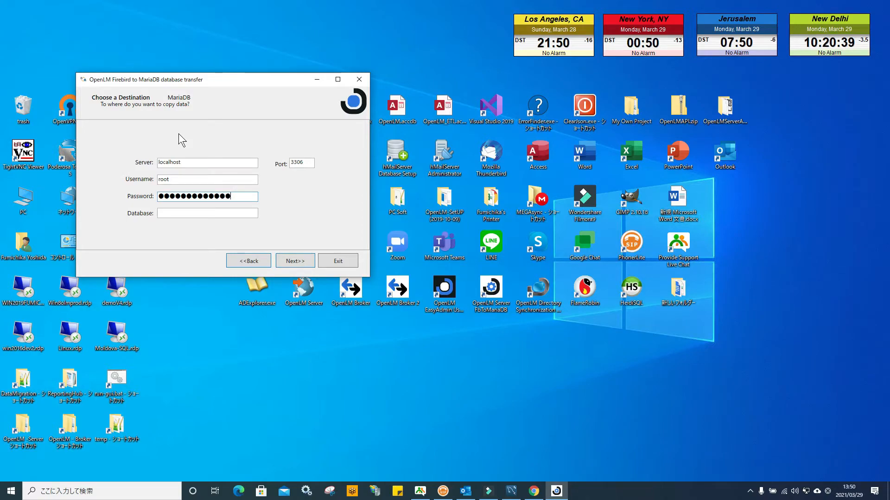
key(Tab)
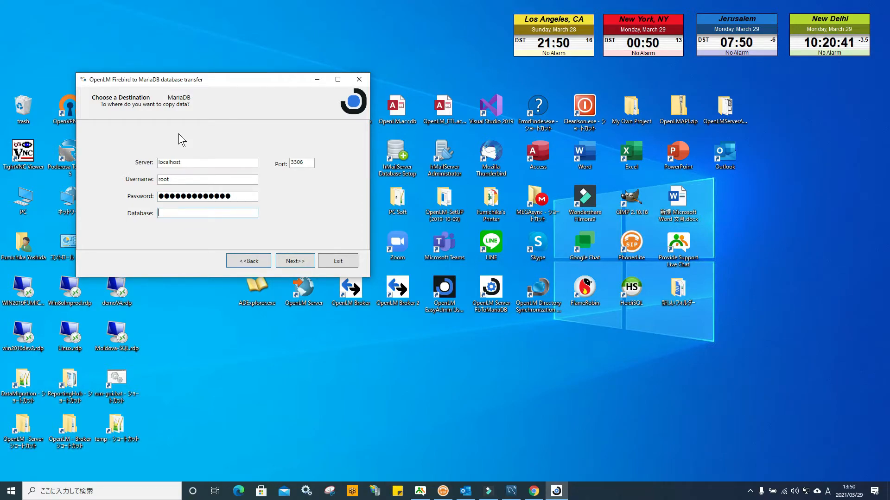
text(TEST)
Set the destination port to 4000 and continue, accepting that the TEST database may be overwritten.
double_click(306, 163)
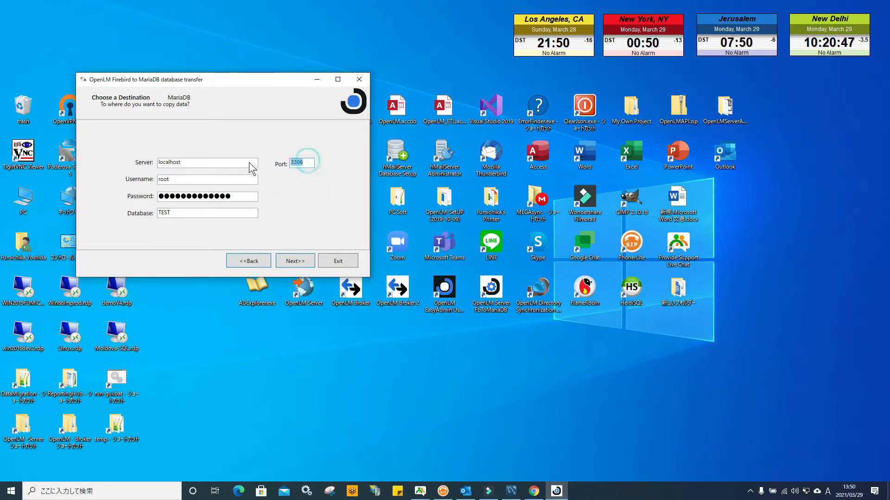
text(4000)
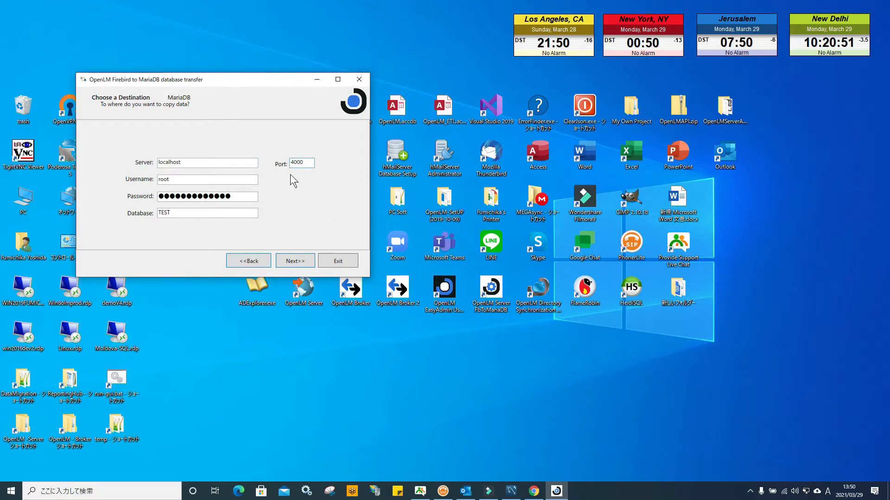
click(296, 262)
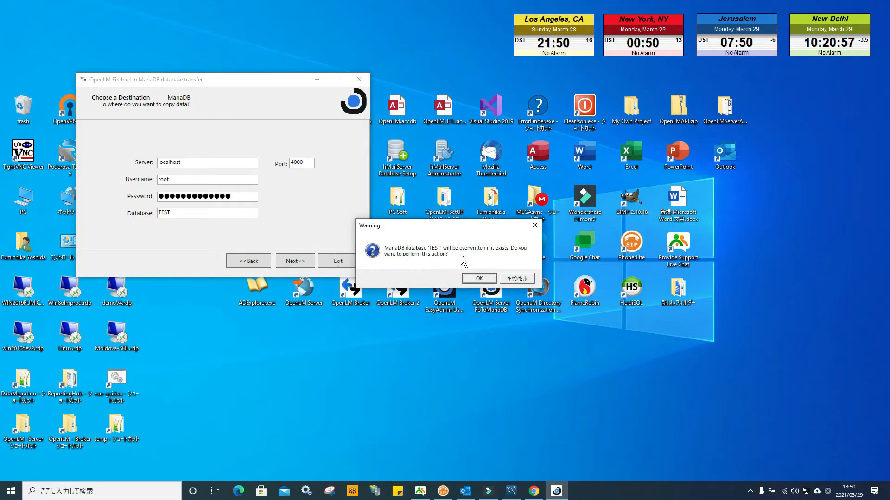
click(479, 279)
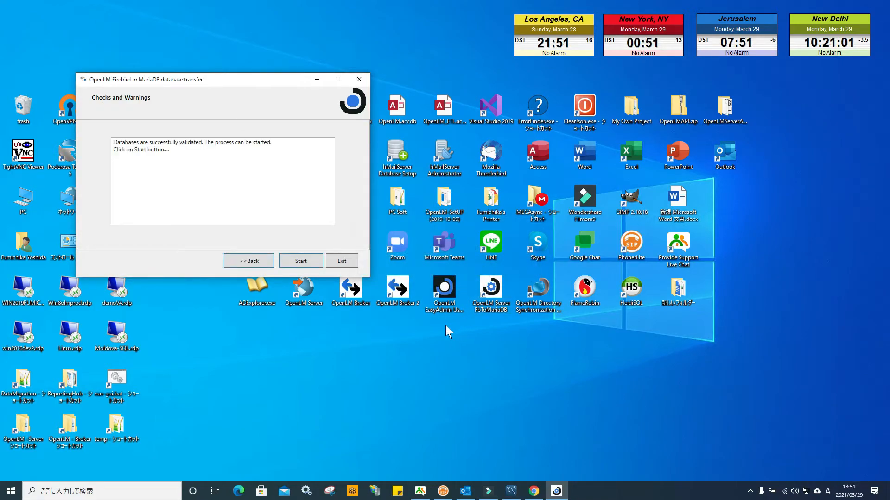
Start the migration, acknowledge its completion, and continue to the OpenLM Server configuration page.
click(302, 261)
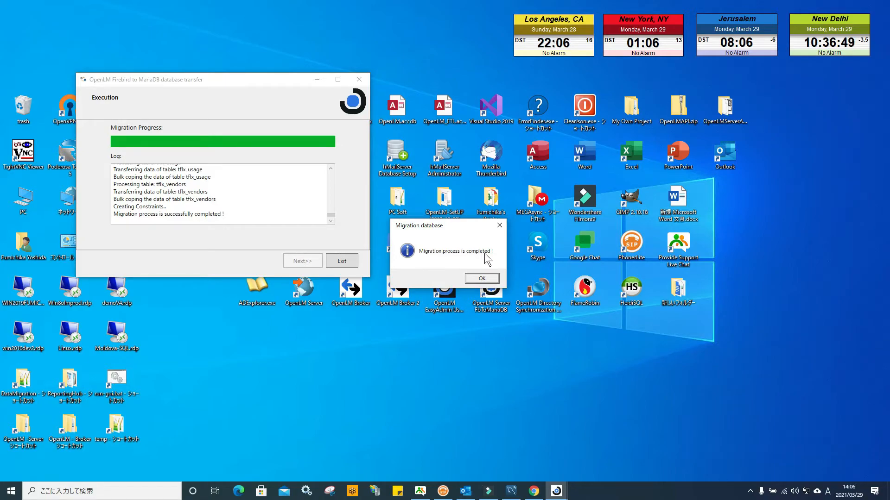
click(477, 278)
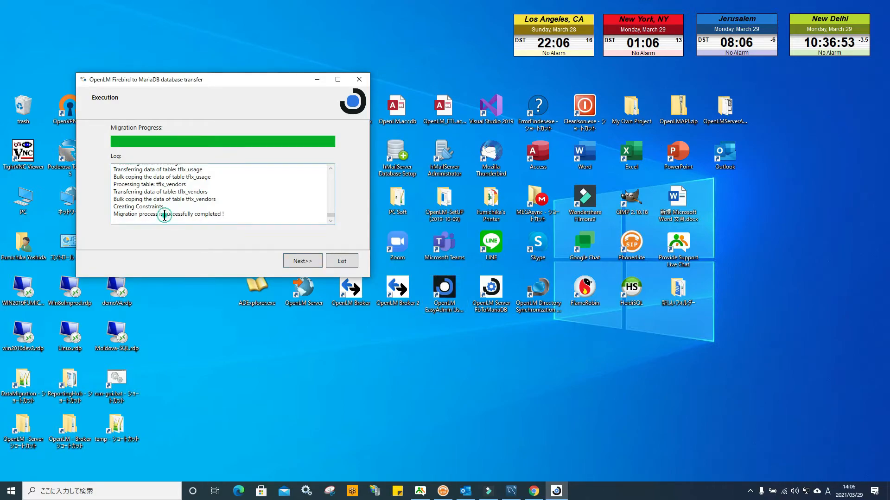
drag(165, 214, 191, 215)
double_click(190, 215)
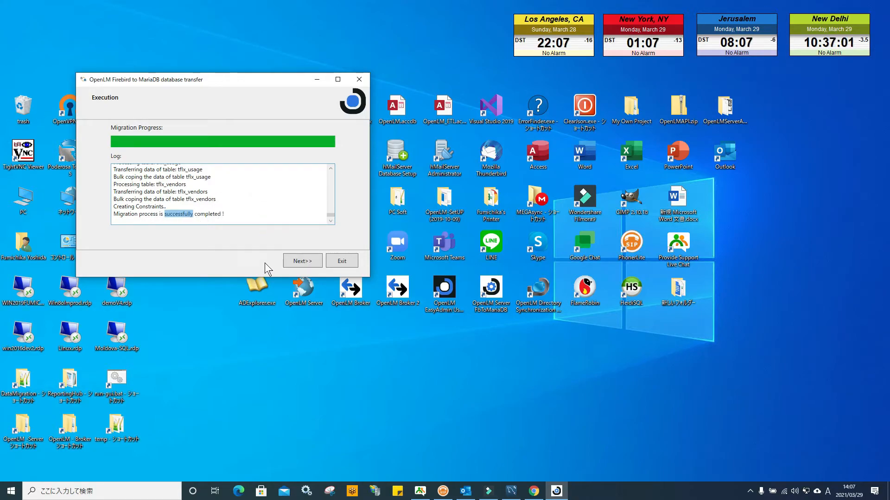
click(300, 261)
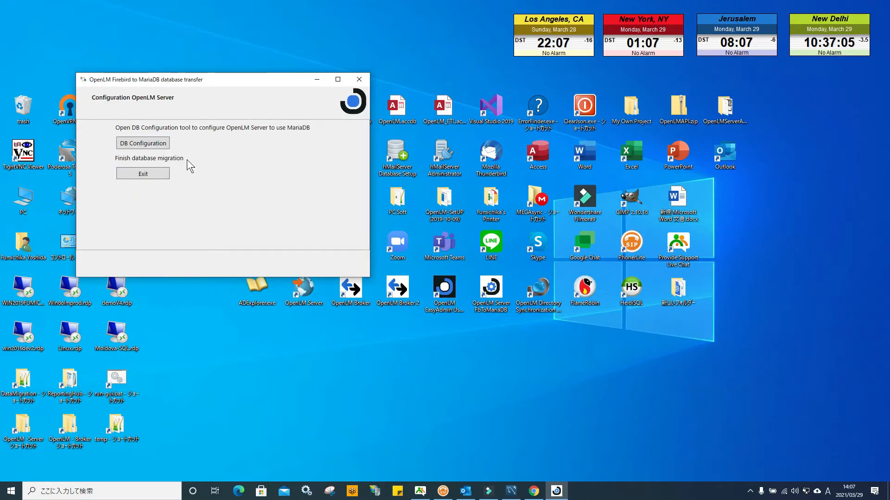
click(11, 490)
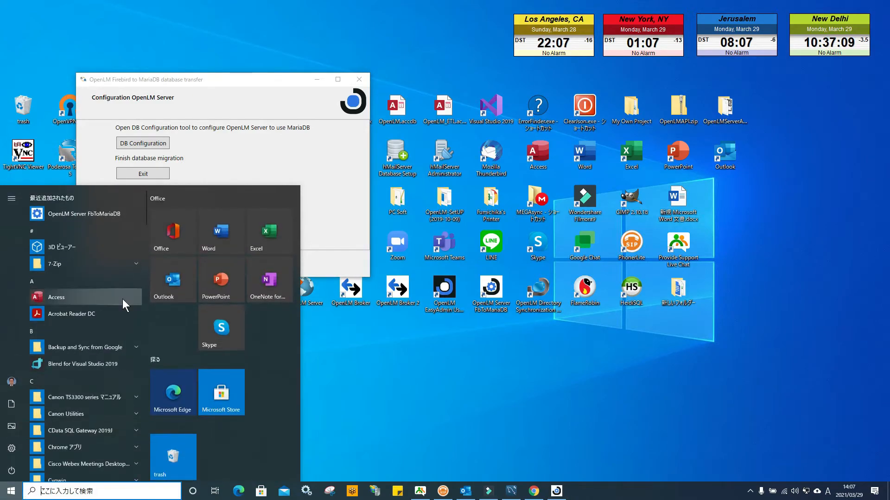
scroll(122, 299, down, 5)
scroll(123, 299, down, 10)
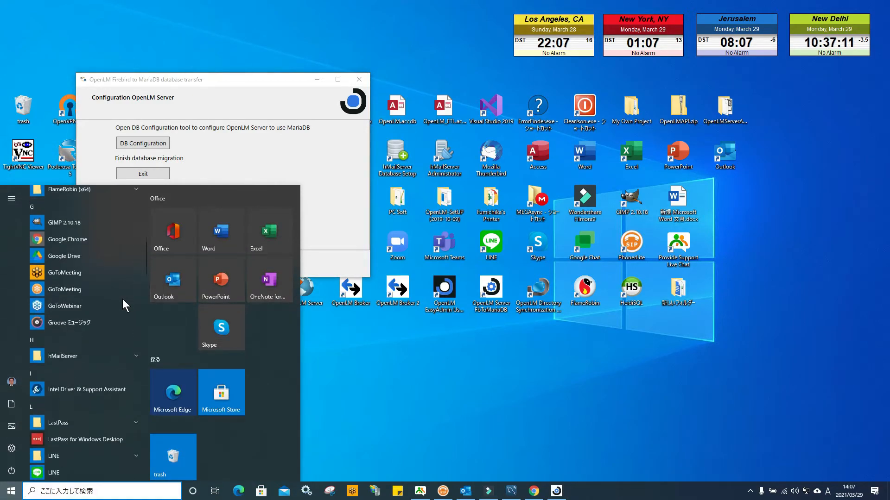
scroll(122, 299, down, 5)
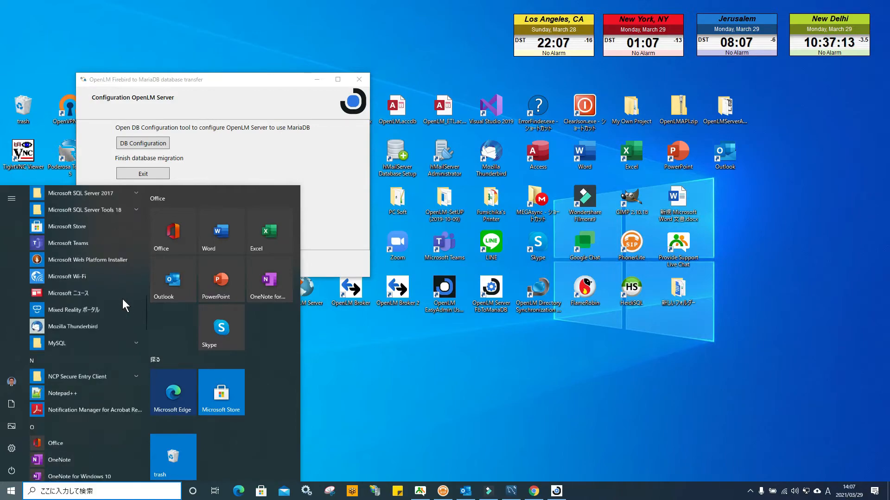
scroll(122, 299, down, 3)
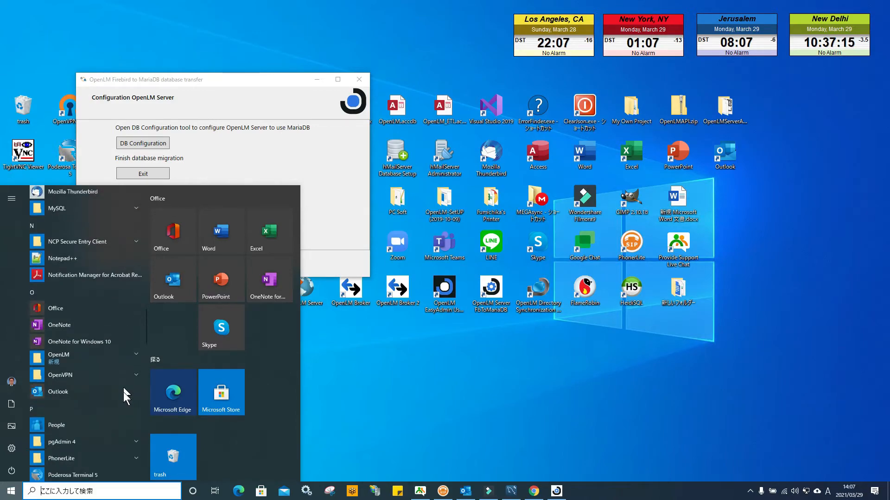
click(131, 360)
scroll(132, 360, down, 3)
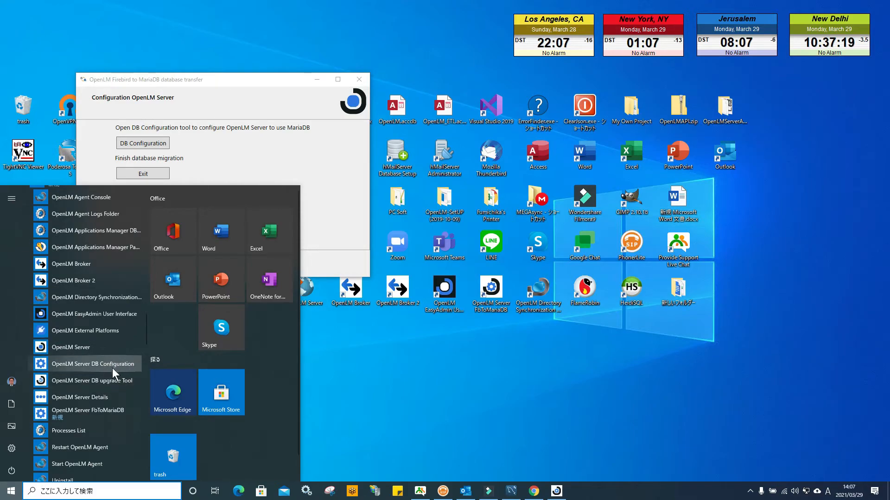
click(210, 165)
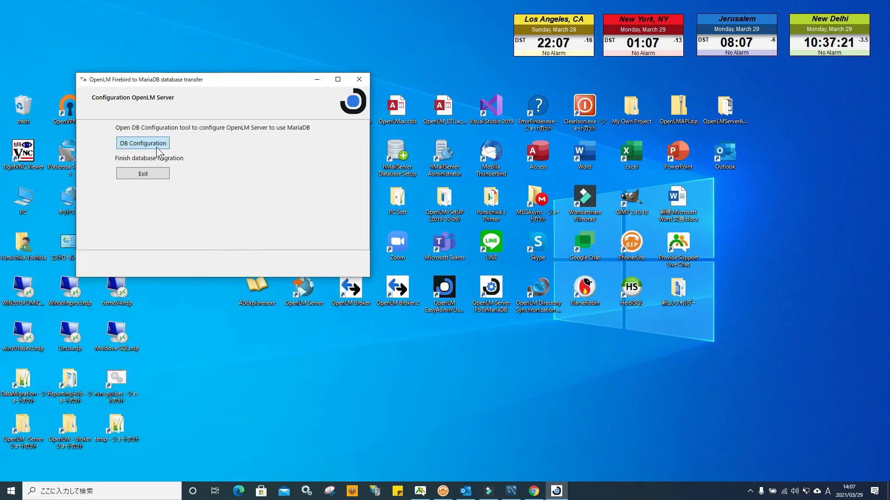
Open DB Configuration and set the provider to MariaDb, the database to TEST, and the port to 4000.
click(153, 144)
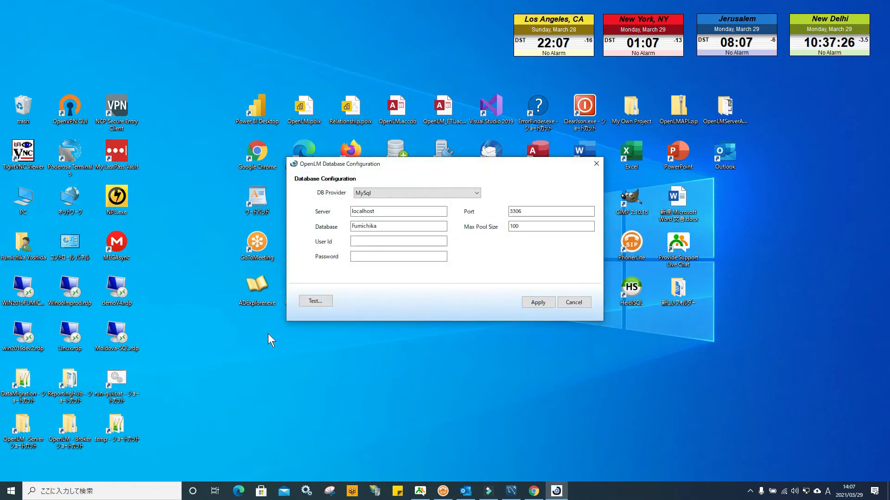
click(477, 193)
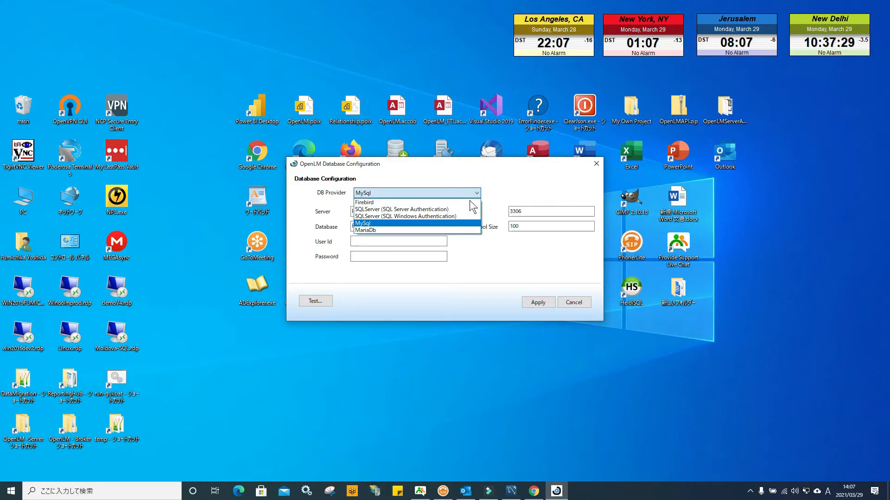
click(443, 231)
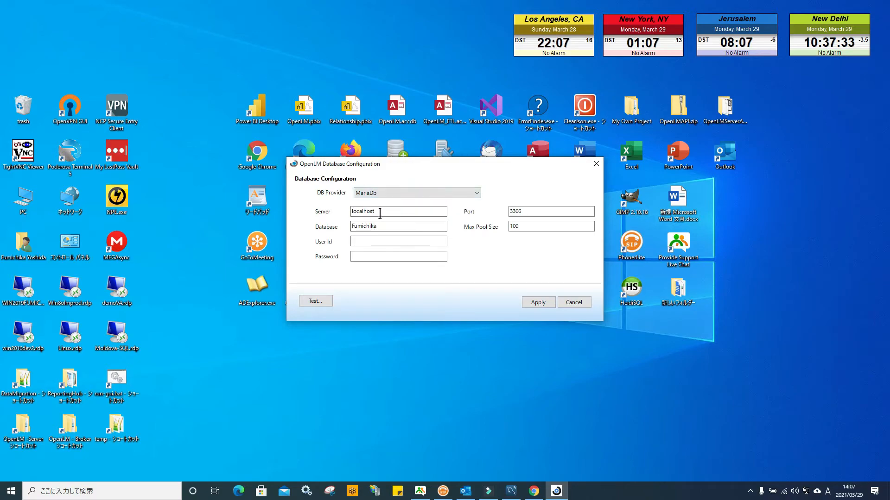
drag(383, 226, 332, 222)
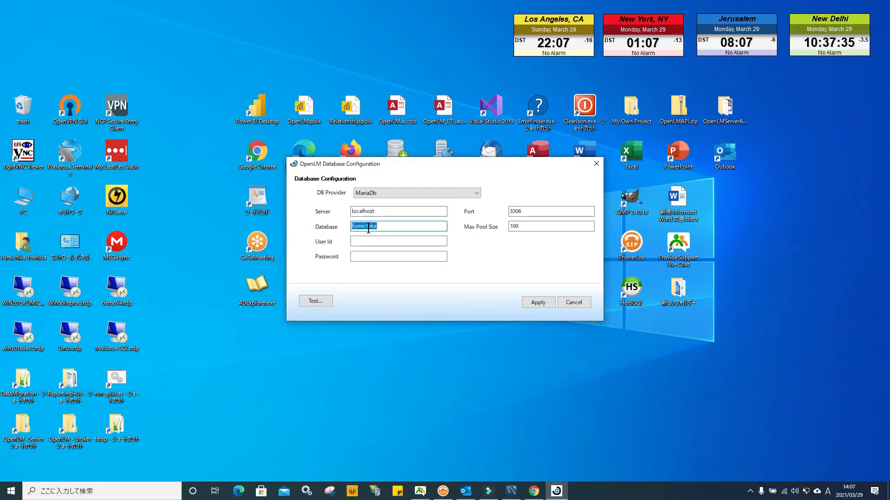
text(TEST)
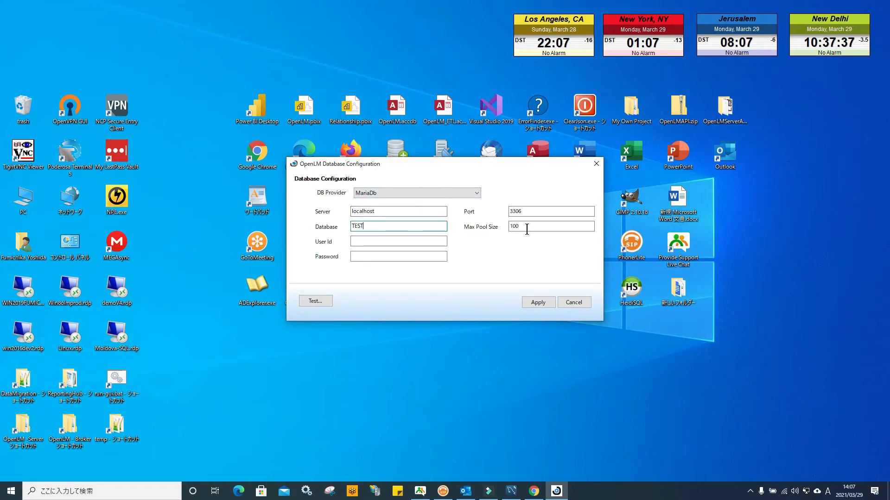
drag(534, 214, 487, 213)
text(4000)
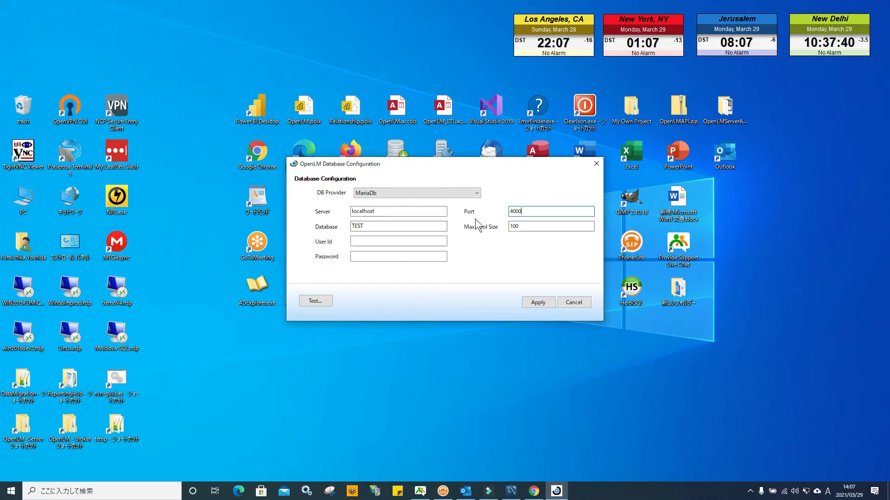
Enter root as the User Id and fill in the account password.
click(365, 240)
text(root)
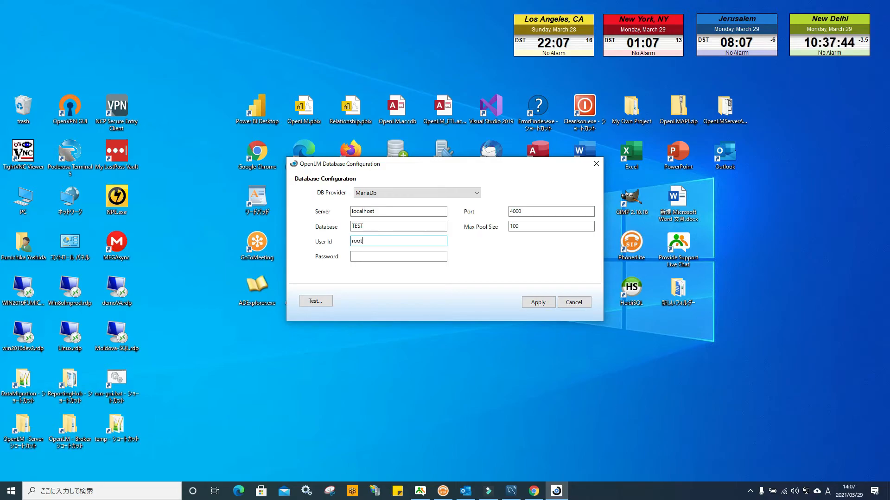
key(Tab)
text(********)
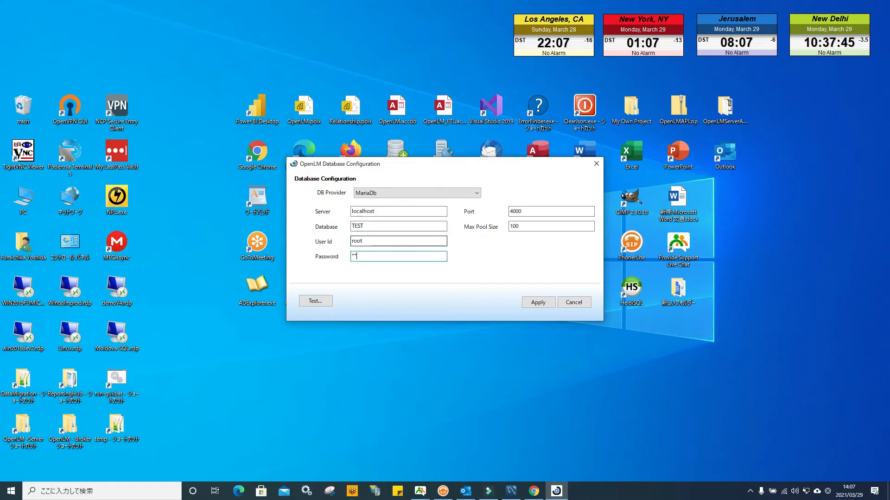
text(*****)
Test the MariaDB connection and apply the database configuration.
click(320, 301)
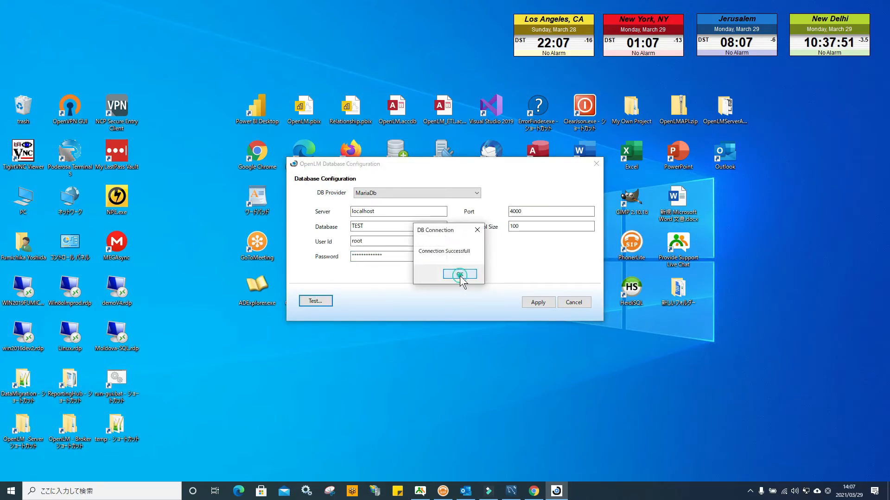
click(459, 276)
click(537, 302)
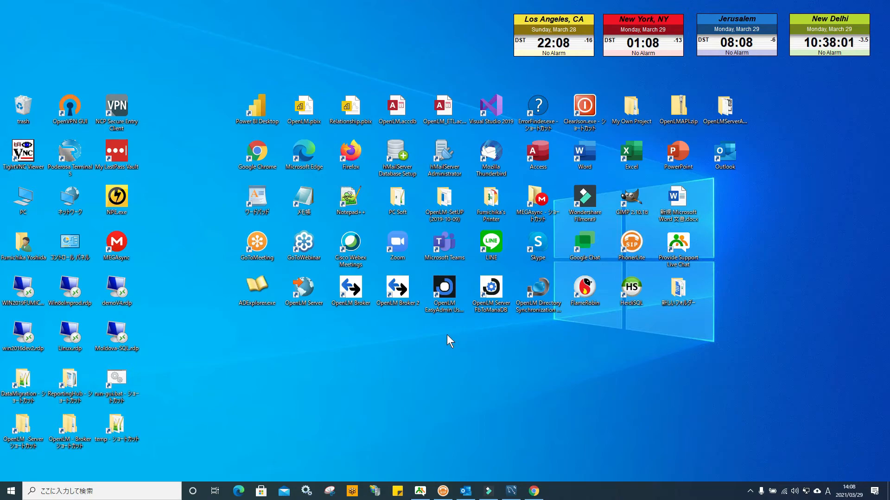
Launch OpenLM EasyAdmin in the browser and open the License Servers widget.
double_click(444, 289)
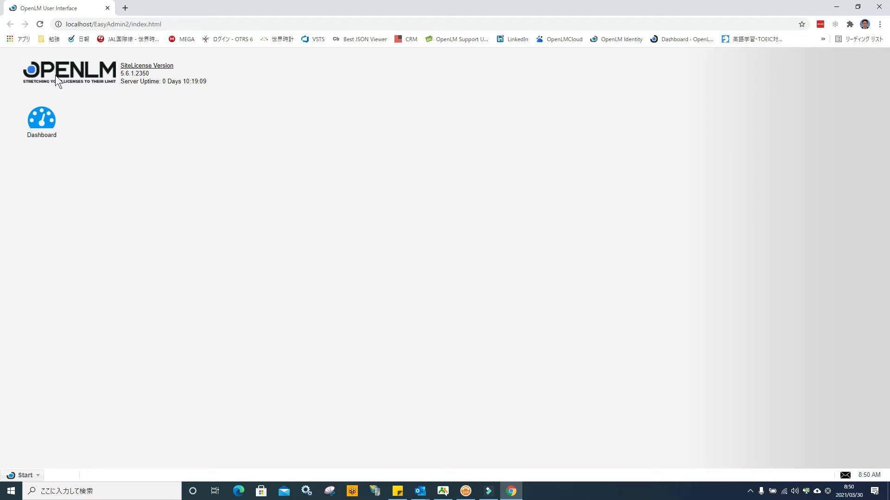
mouse_move(128, 75)
click(36, 477)
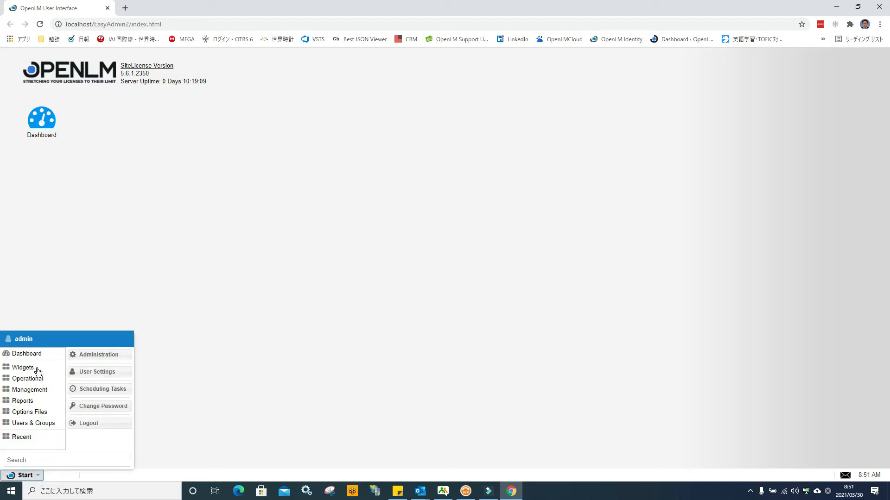
mouse_move(38, 370)
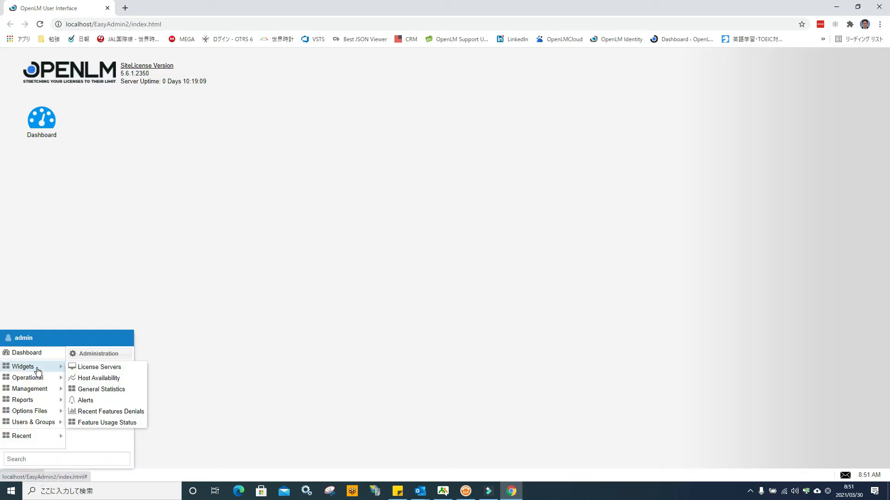
click(92, 368)
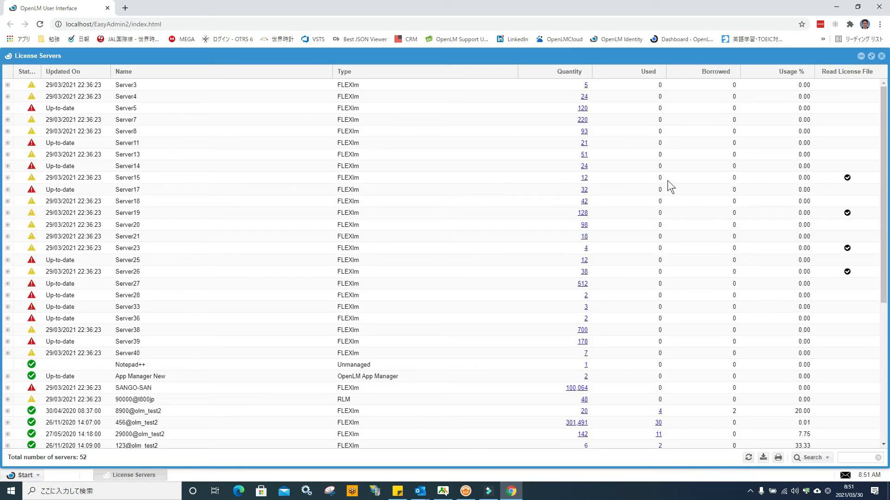
Review the license servers list in the License Servers widget and browse the Reports menu.
drag(884, 99, 889, 247)
scroll(6, 252, down, 3)
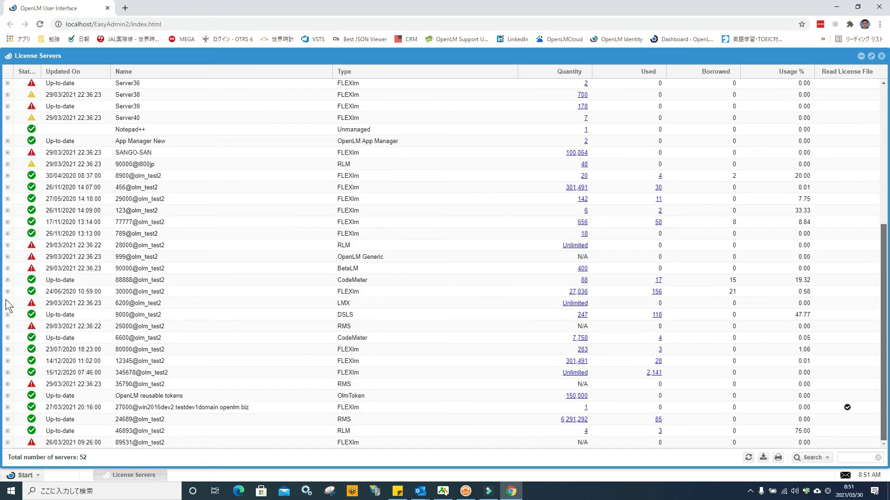
click(871, 55)
click(22, 475)
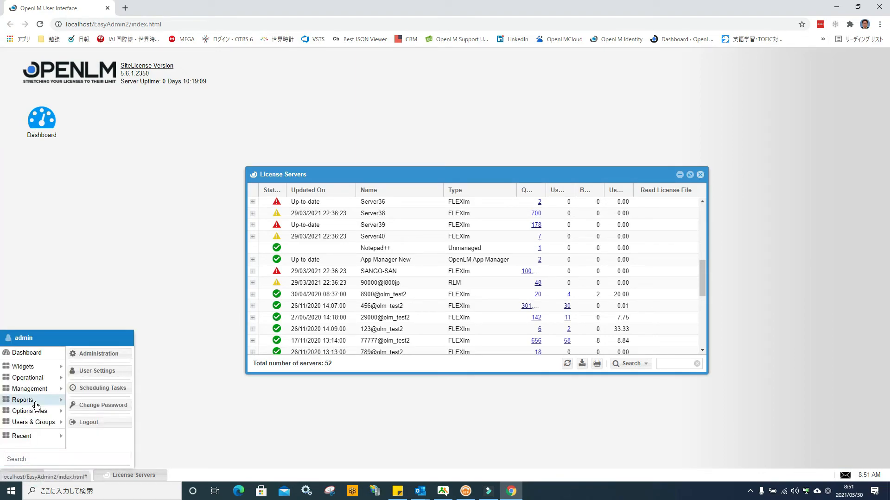
mouse_move(35, 401)
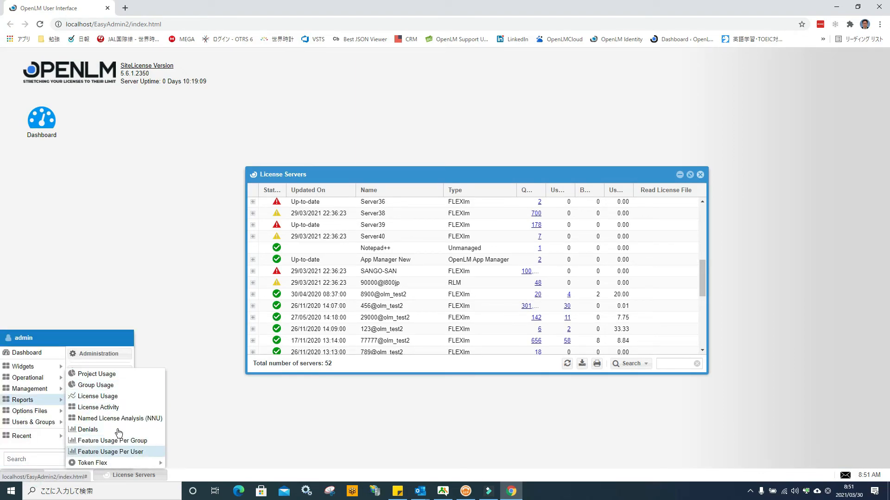
click(313, 394)
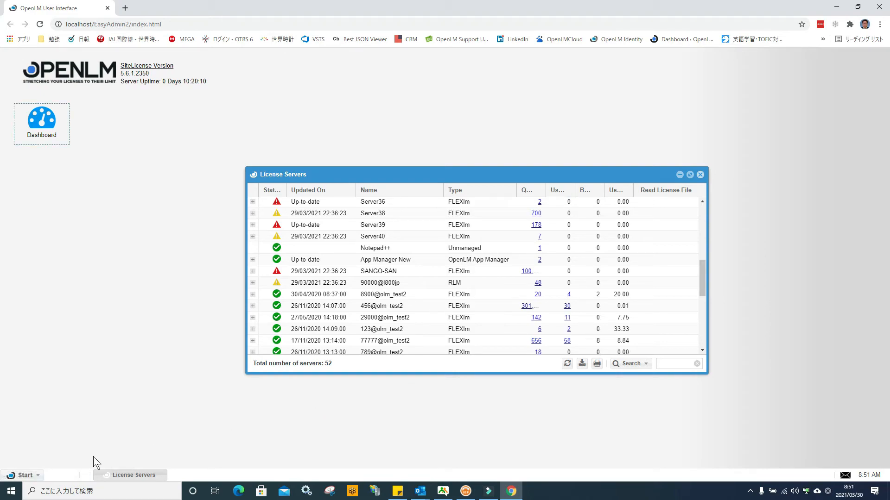
Launch MySQL Workbench 8.0 CE from the Windows Start menu's MySQL folder and minimize the browser.
click(10, 491)
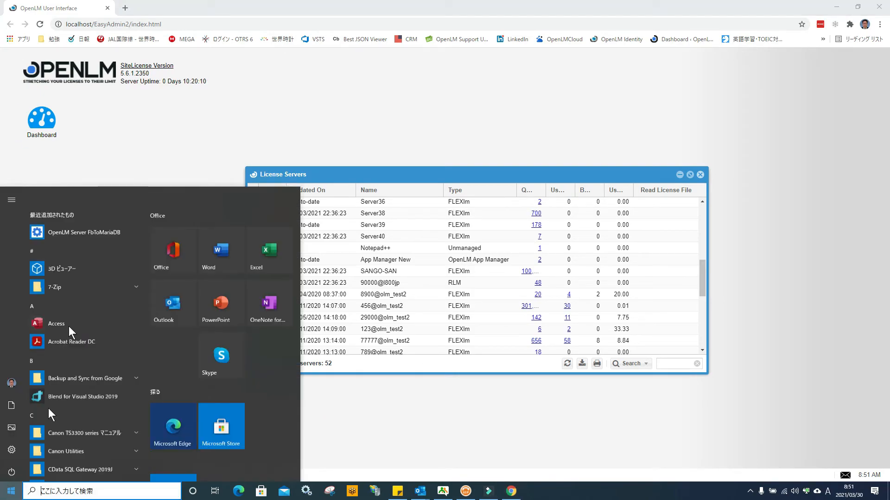
scroll(69, 326, down, 10)
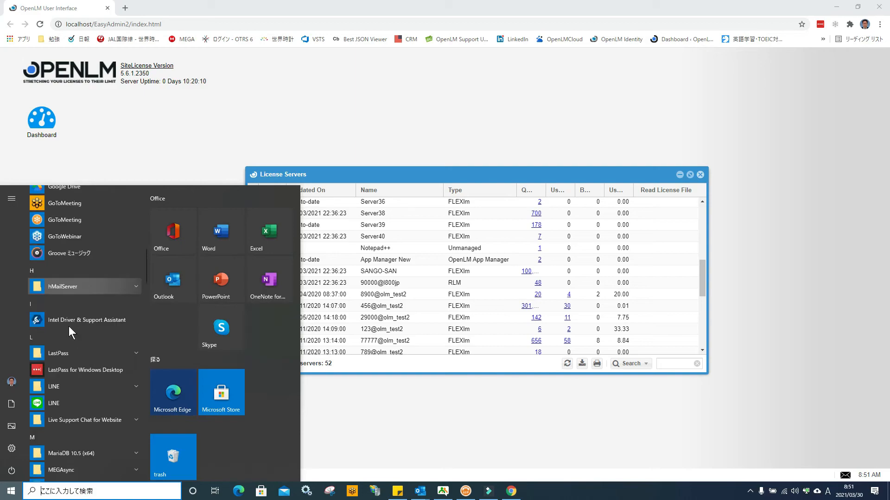
scroll(69, 326, down, 10)
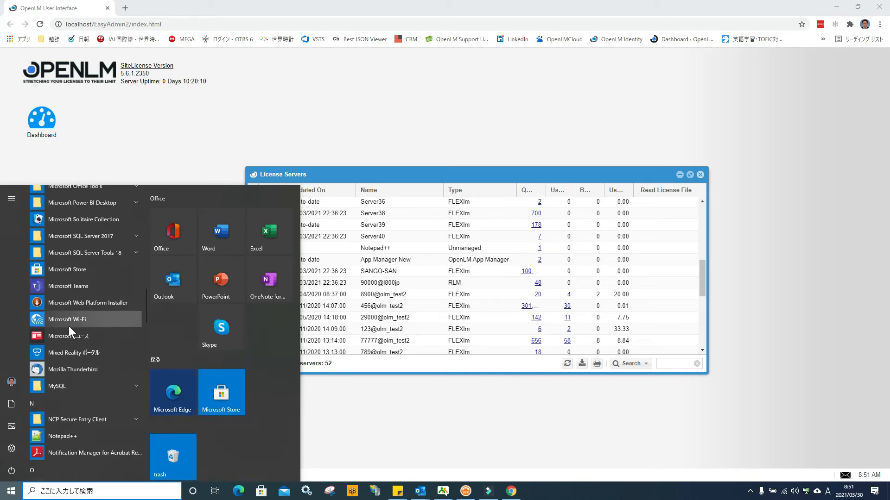
click(129, 388)
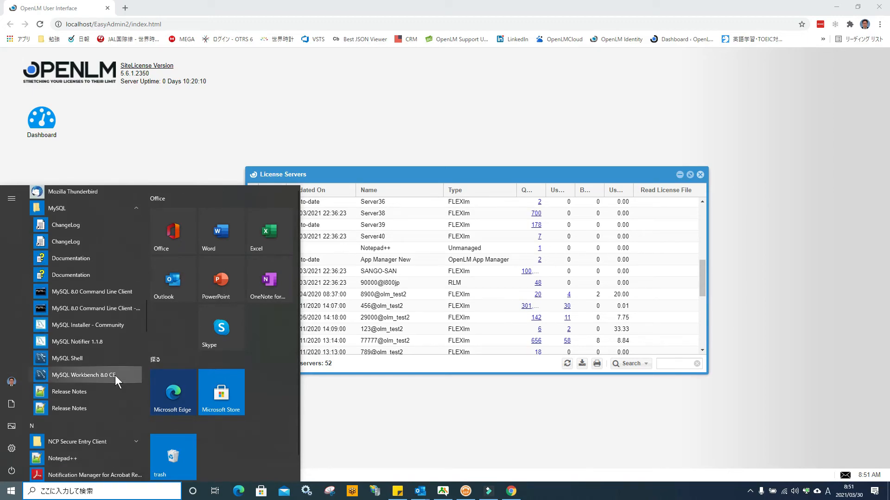
click(113, 373)
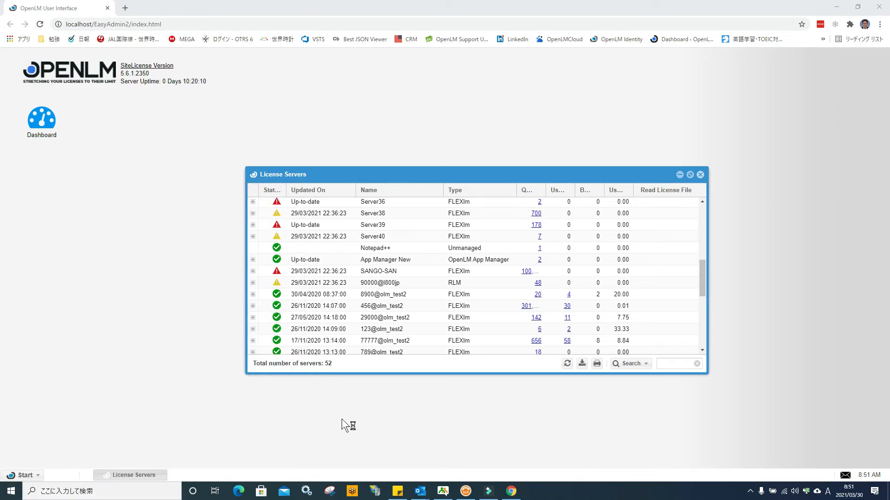
click(837, 7)
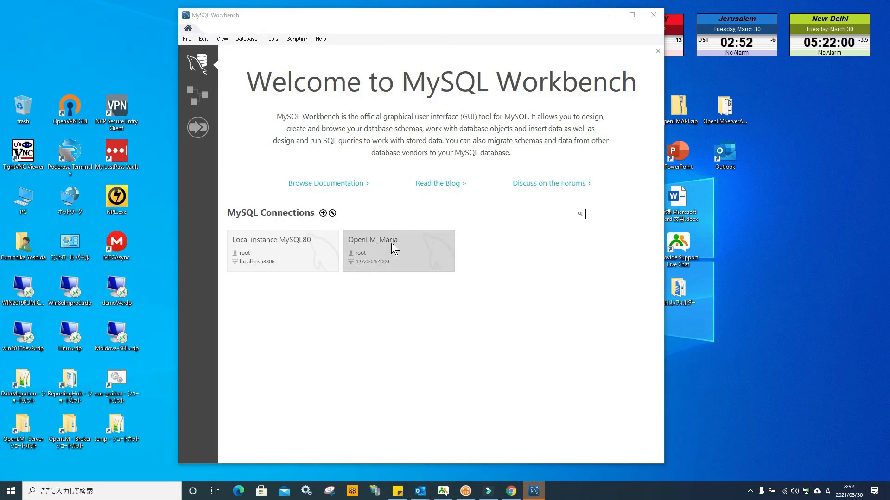
Open the OpenLM_Maria connection and expand the test schema's tables.
click(395, 257)
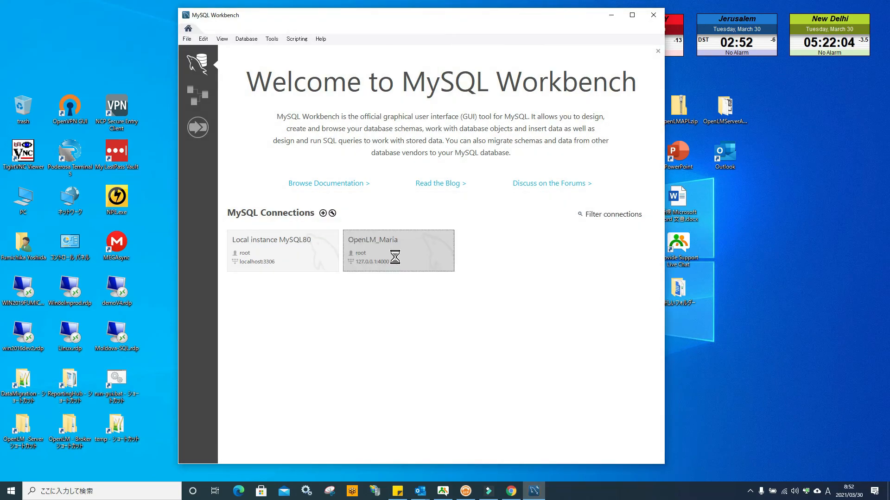
click(474, 284)
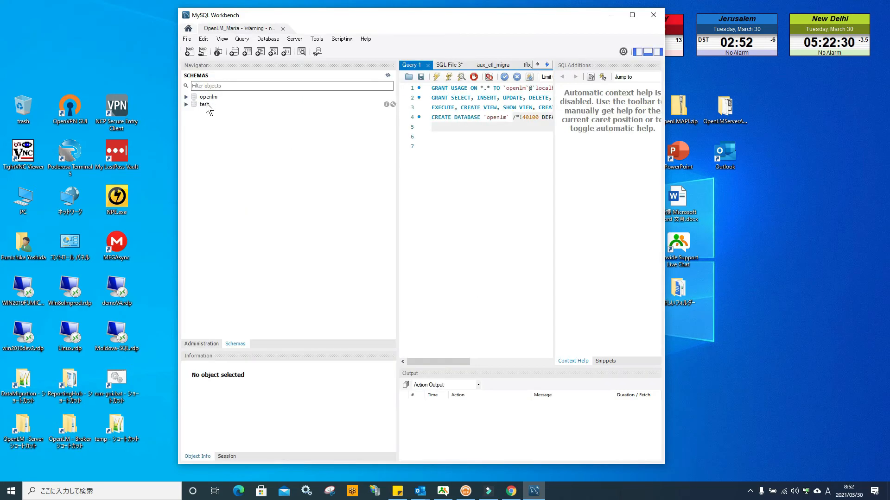
click(186, 104)
click(195, 112)
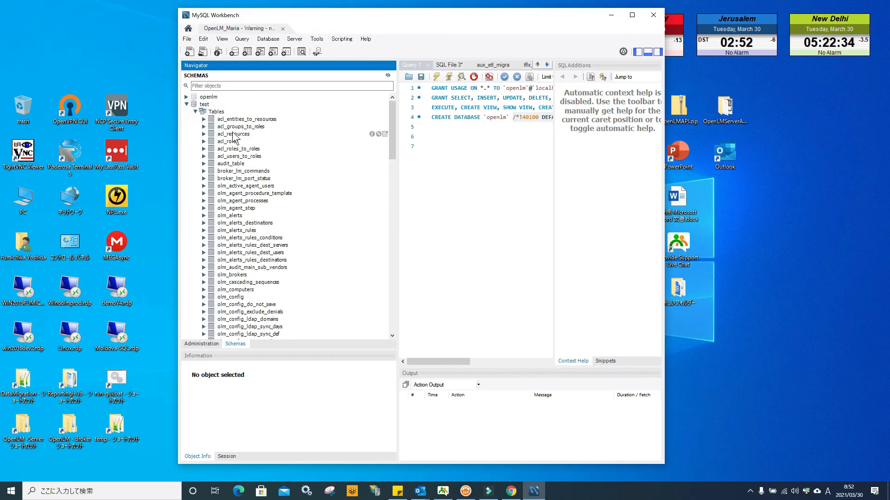
Query the first 1000 rows of the olm_used_licenses_hs table in the test schema and maximize the Workbench window.
drag(392, 119, 394, 294)
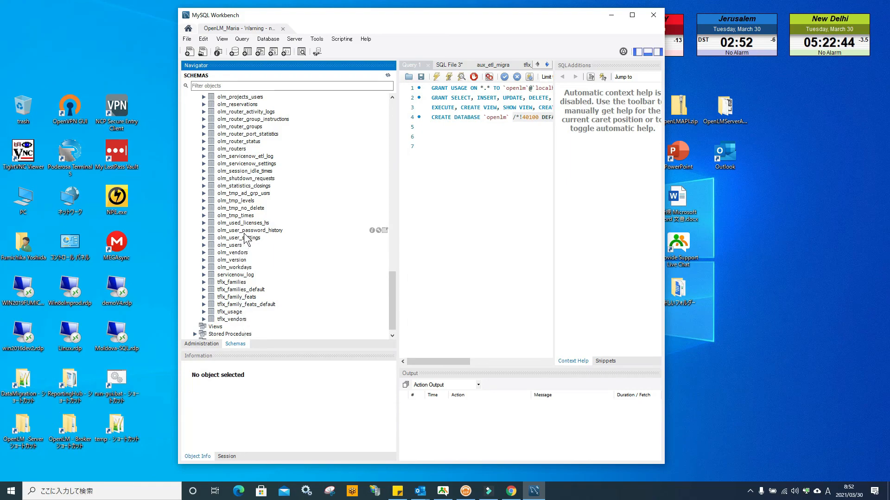
click(246, 223)
right_click(246, 224)
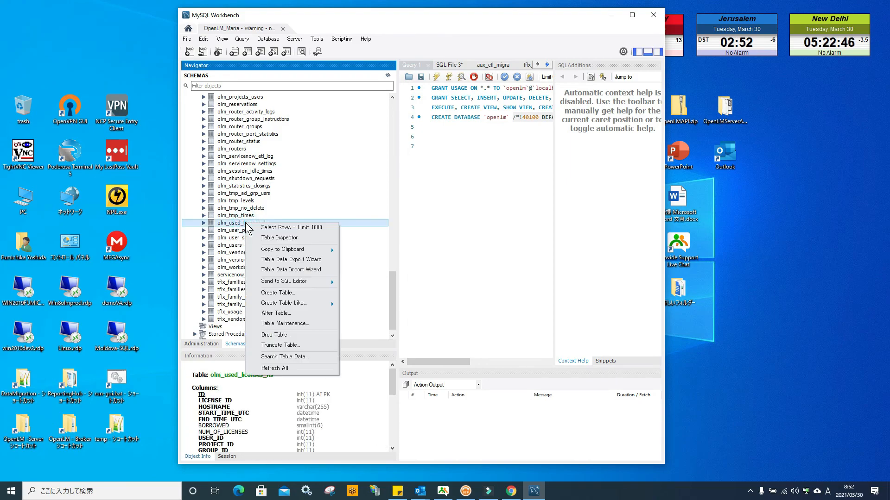
click(283, 227)
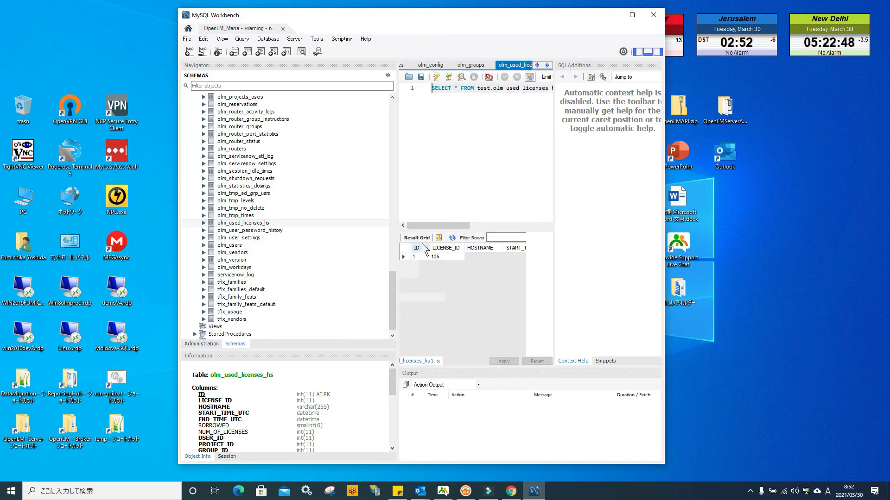
click(632, 15)
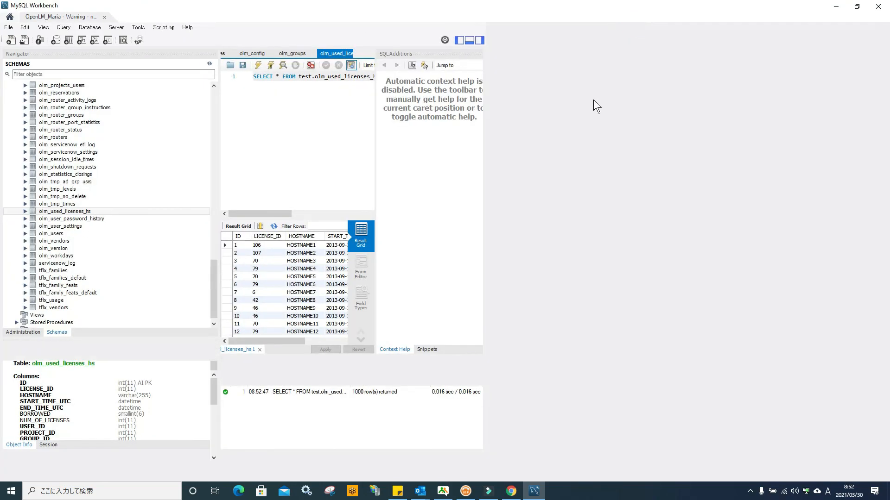